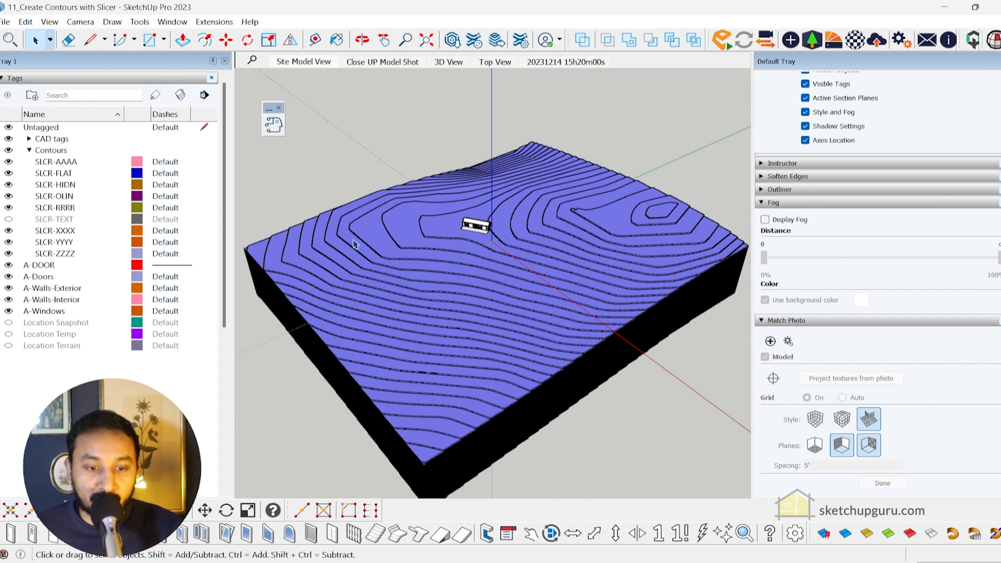
# - Open the SketchUp Diffusion window and move it so it clears most of the site model
pyautogui.scroll(6, 473, 238)
pyautogui.moveTo(411, 228); pyautogui.dragTo(463, 228, button='middle')
pyautogui.scroll(-4, 463, 228)
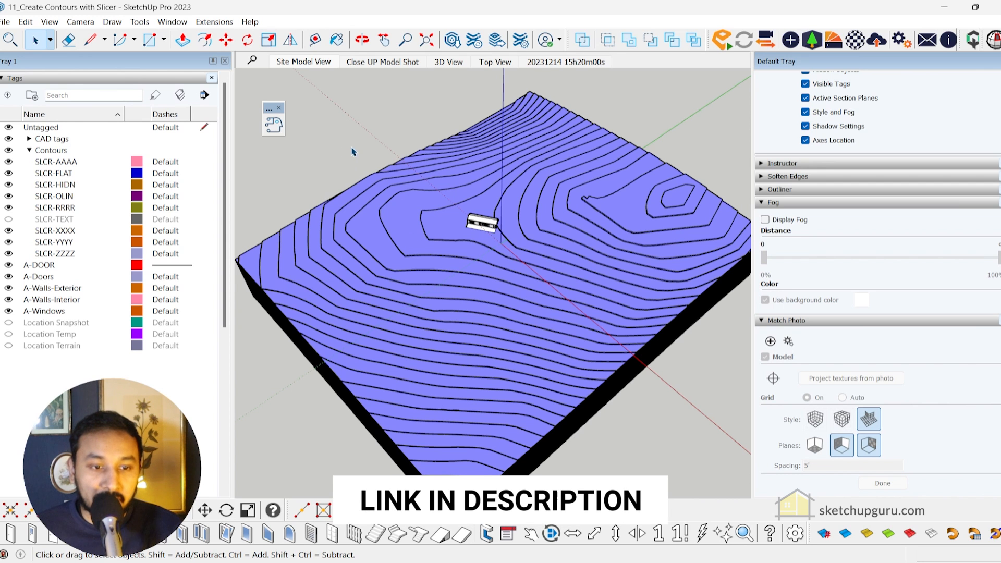
pyautogui.moveTo(425, 233)
pyautogui.mouseDown(button='middle')
pyautogui.moveTo(552, 255)
pyautogui.moveTo(521, 251)
pyautogui.mouseUp(button='middle')
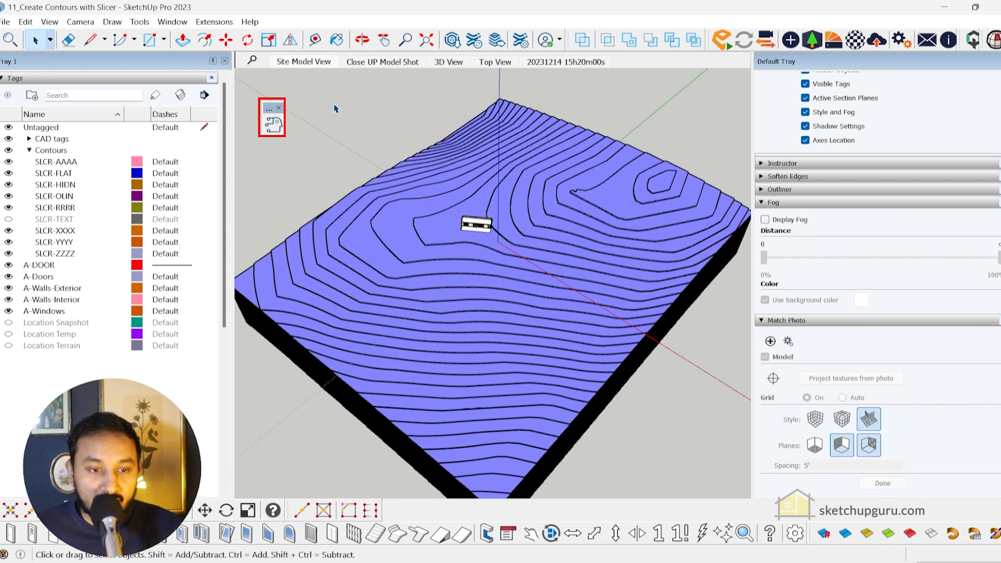
pyautogui.click(276, 128)
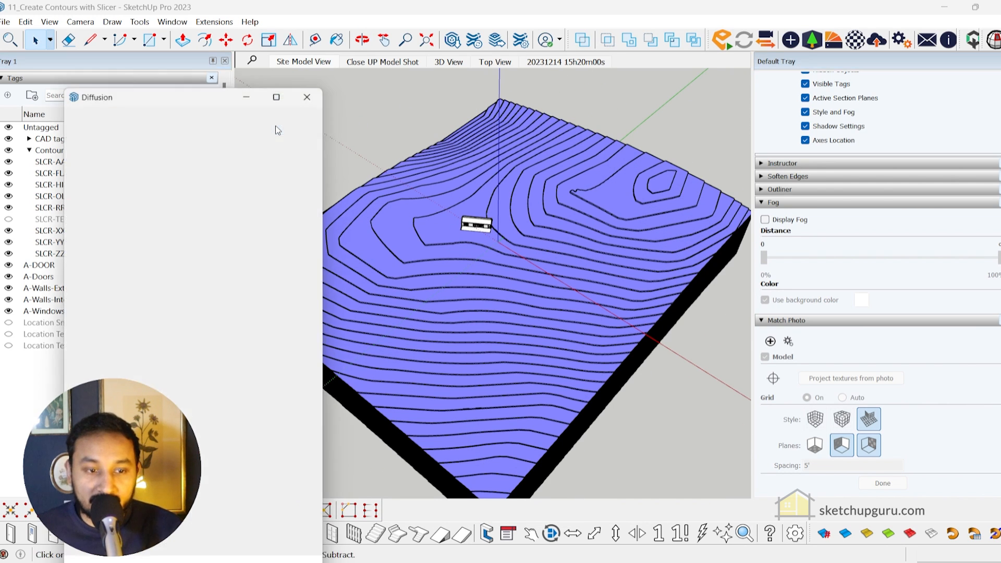
pyautogui.moveTo(173, 100); pyautogui.dragTo(799, 50)
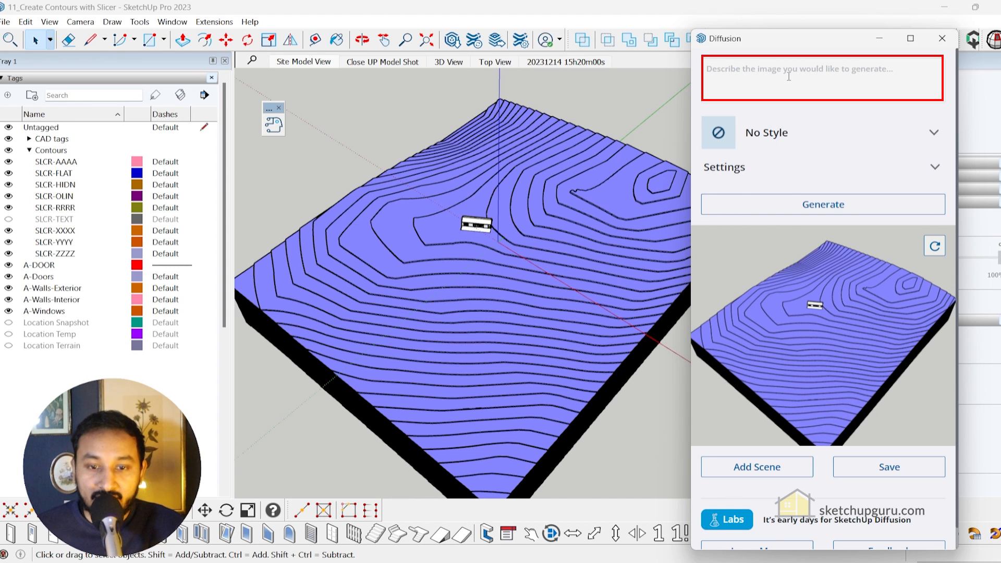
# - Examine the available Diffusion styles and the Respect Model Geometry and Prompt Influence settings
pyautogui.click(847, 141)
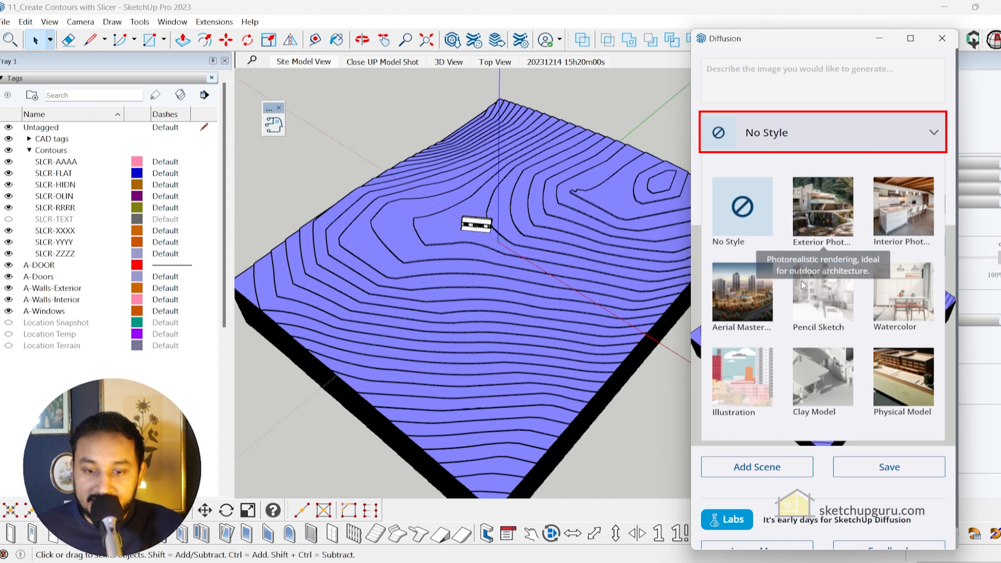
pyautogui.click(850, 136)
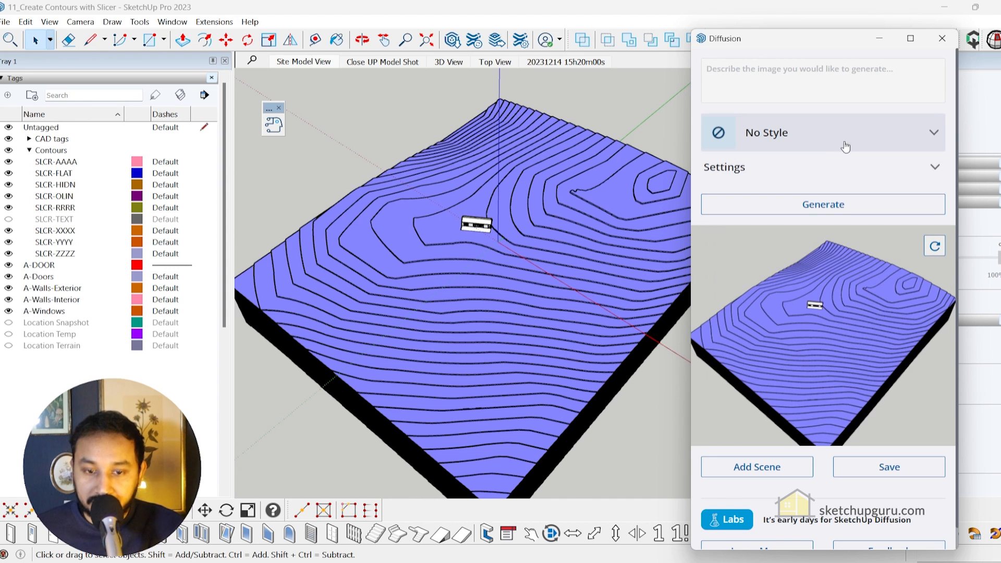
pyautogui.click(799, 168)
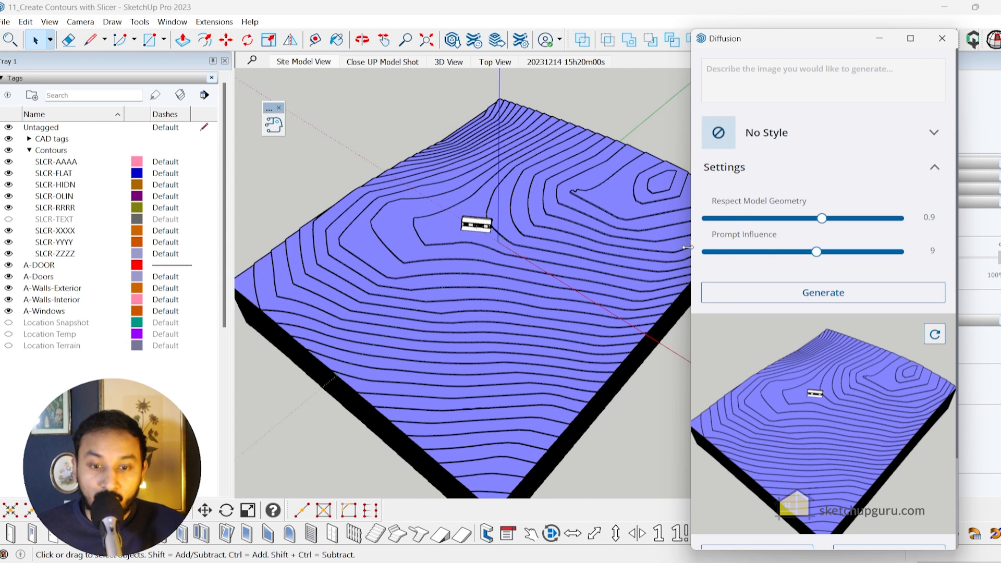
pyautogui.scroll(5, 479, 224)
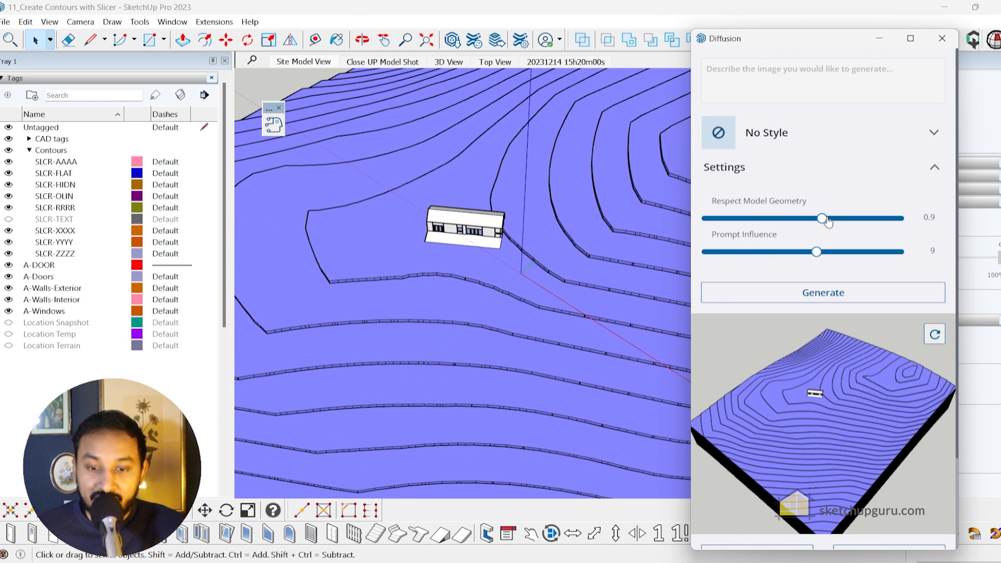
pyautogui.moveTo(830, 223)
pyautogui.mouseDown()
pyautogui.moveTo(907, 223)
pyautogui.moveTo(822, 224)
pyautogui.mouseUp()
pyautogui.scroll(-2, 538, 336)
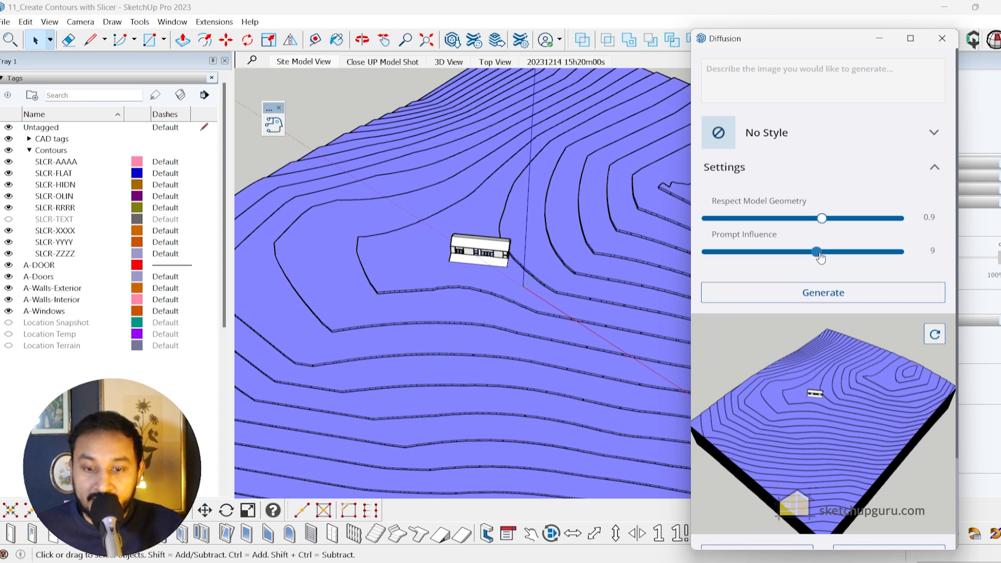
pyautogui.moveTo(818, 254)
pyautogui.mouseDown()
pyautogui.moveTo(838, 260)
pyautogui.moveTo(819, 264)
pyautogui.mouseUp()
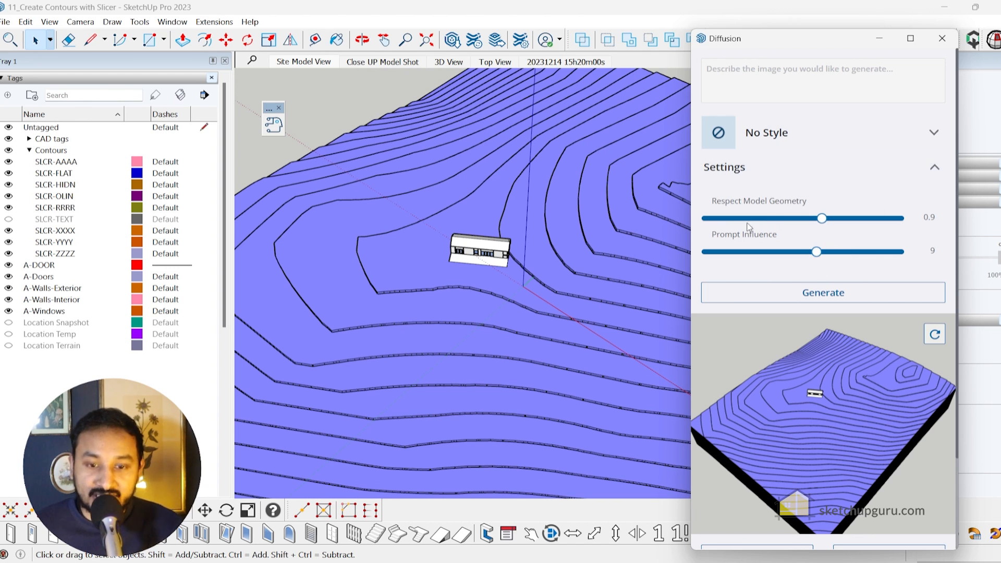
# - Restore the Site Model View scene and refresh the Diffusion input view from it
pyautogui.scroll(-1, 816, 210)
pyautogui.scroll(-1, 817, 214)
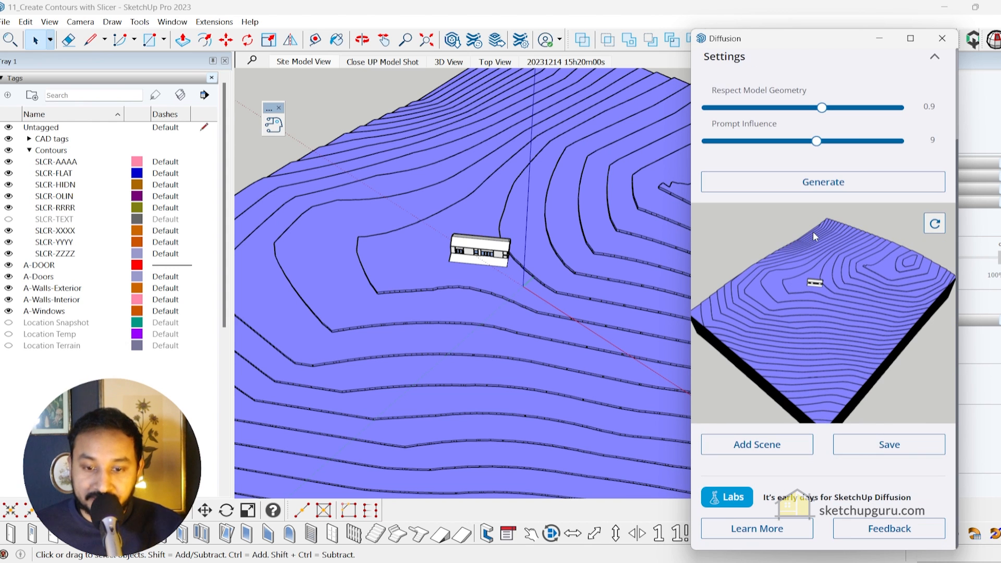
pyautogui.click(308, 65)
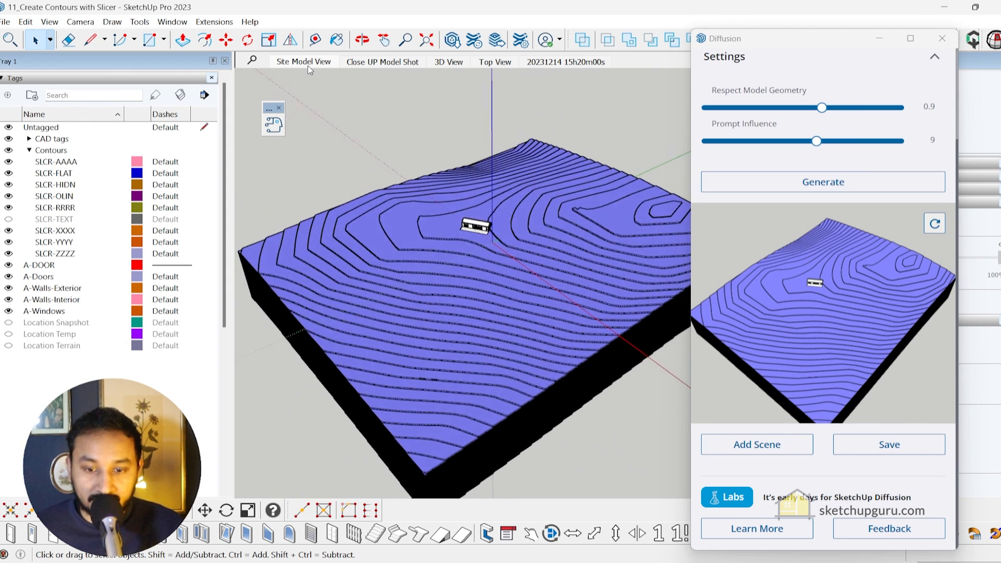
pyautogui.click(932, 224)
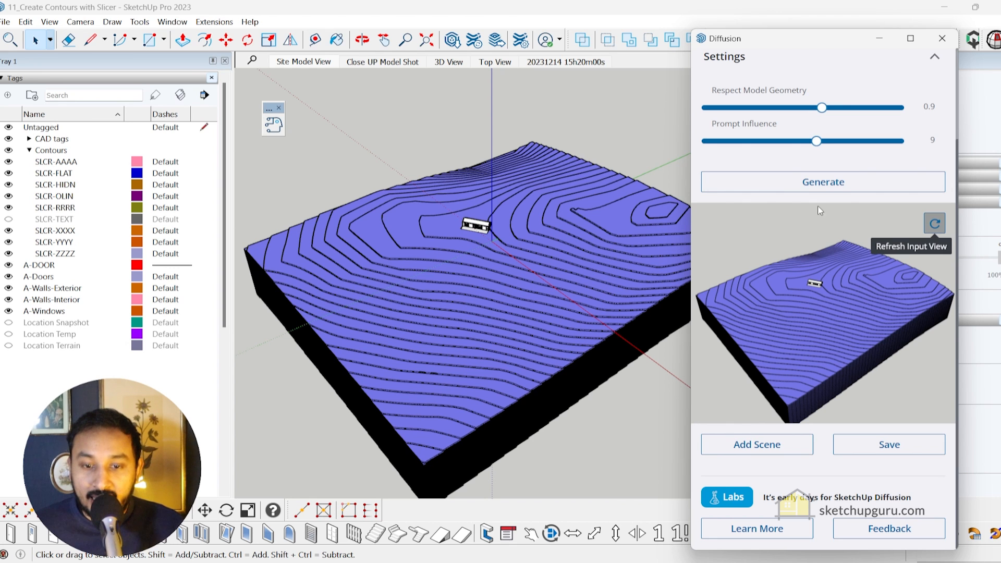
# - Apply the Physical Model style without a custom prompt and generate Diffusion images of the contoured site
pyautogui.scroll(2, 824, 218)
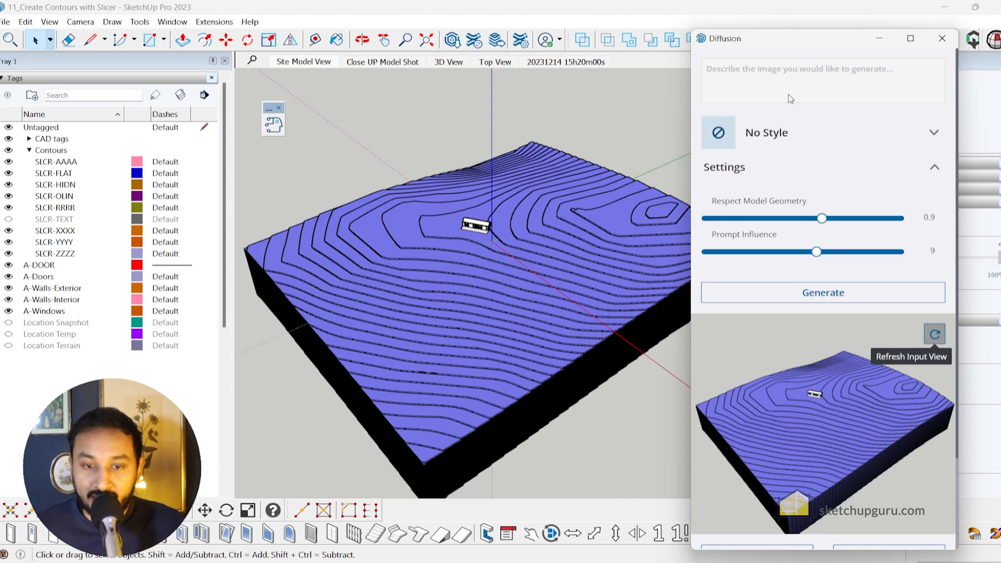
pyautogui.click(821, 130)
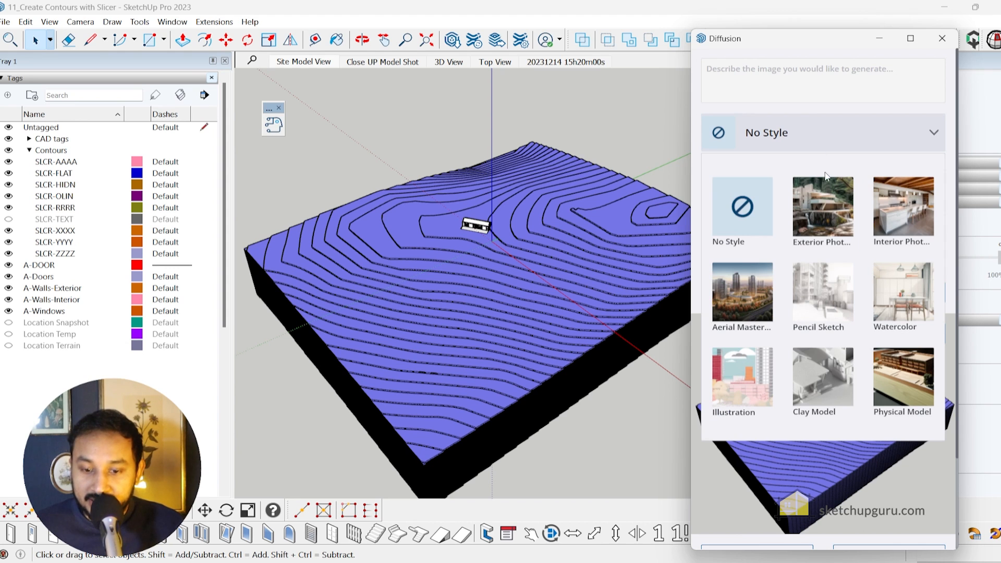
pyautogui.click(907, 373)
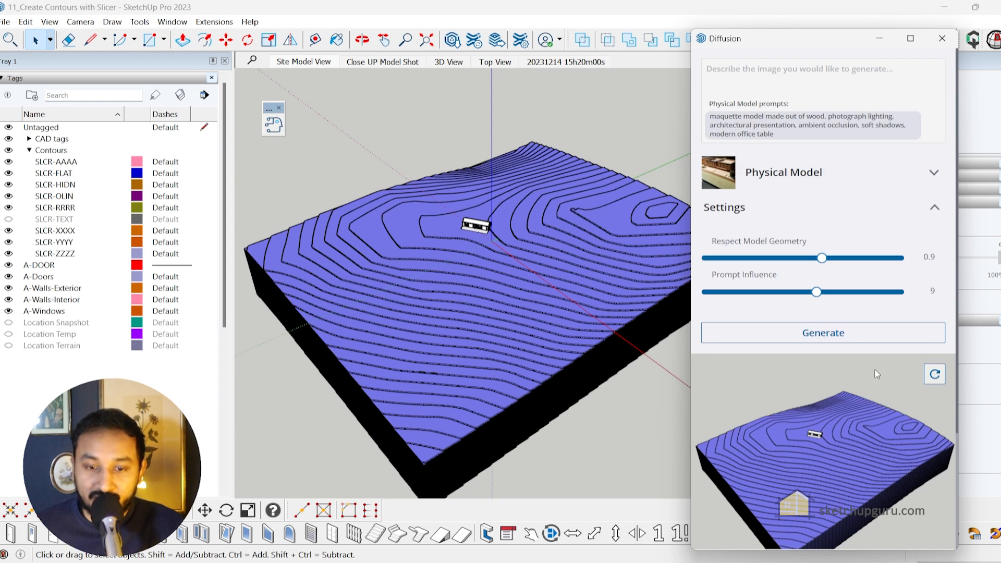
pyautogui.scroll(-3, 834, 266)
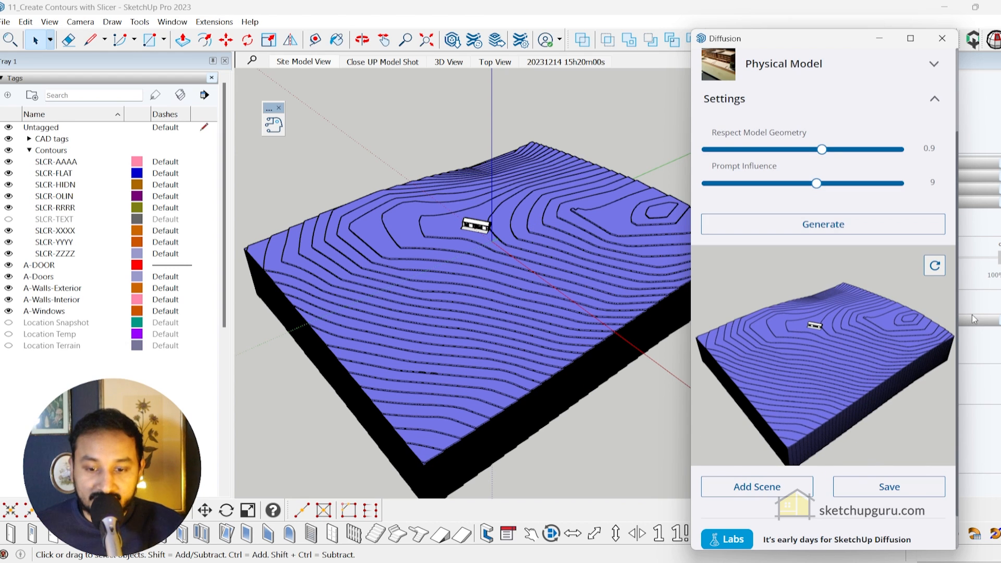
pyautogui.click(810, 228)
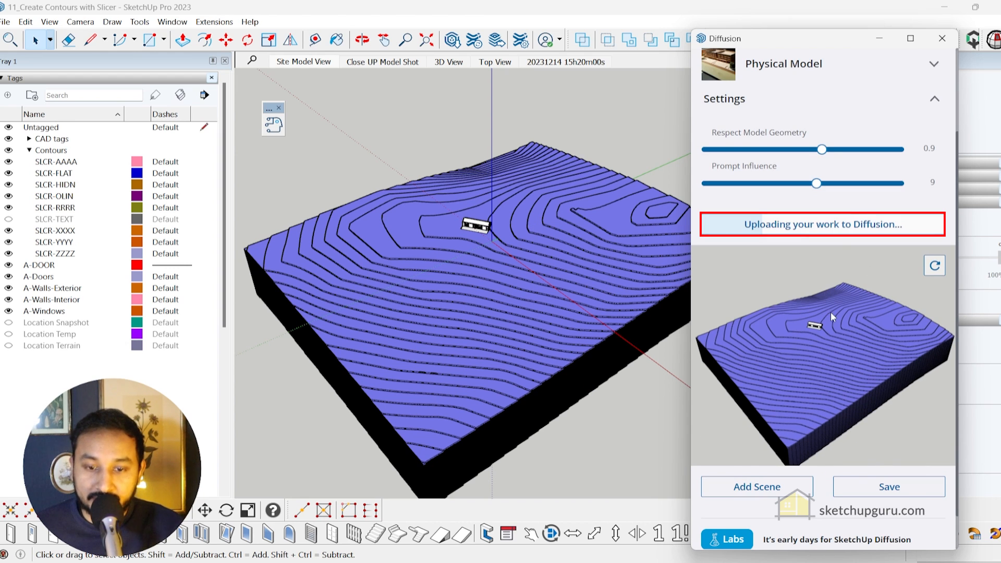
# - Preview the generated wooden site model images and save the renders as PNG files
pyautogui.scroll(-1, 830, 312)
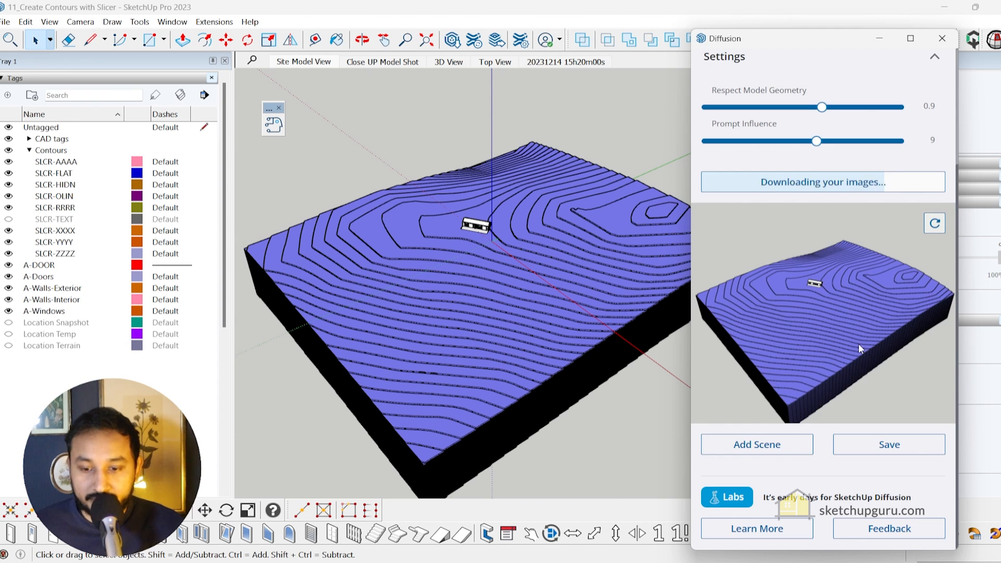
pyautogui.scroll(-2, 831, 307)
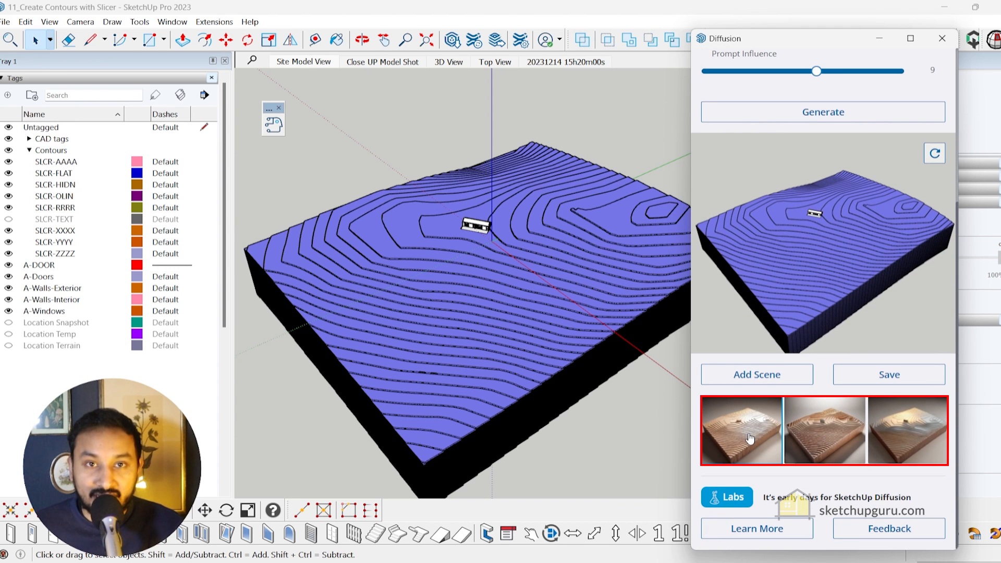
pyautogui.click(756, 444)
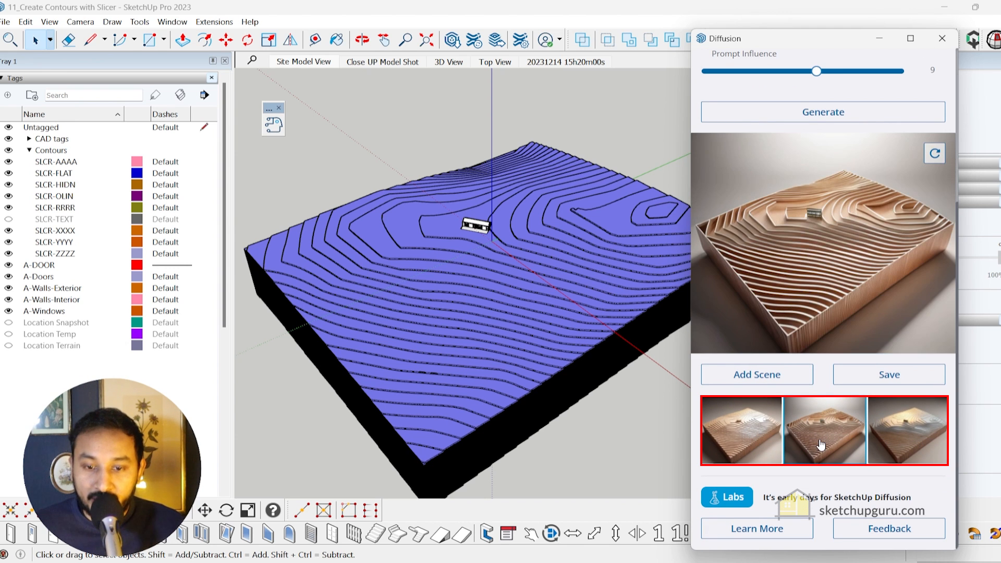
pyautogui.click(824, 442)
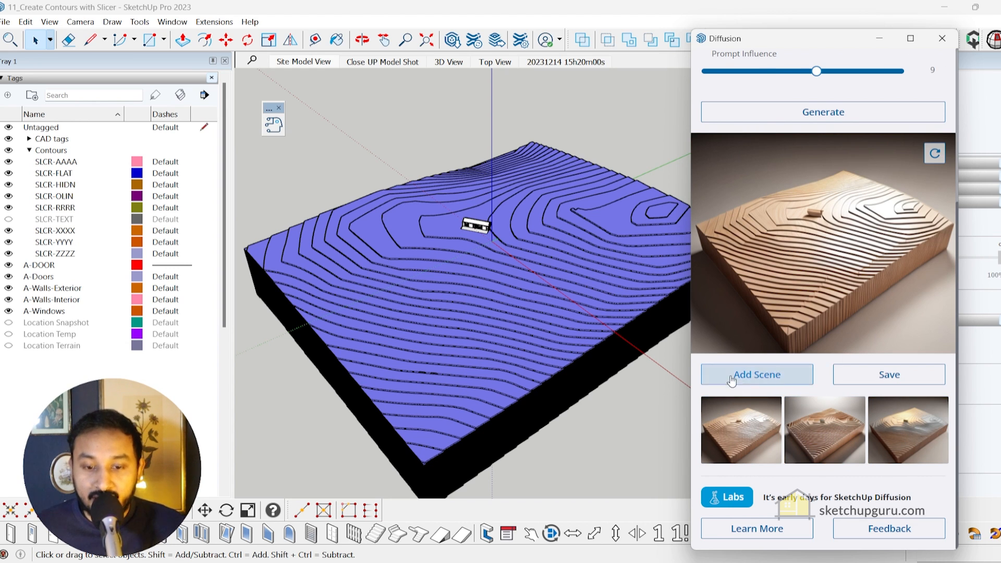
pyautogui.click(844, 421)
pyautogui.click(889, 375)
pyautogui.press('Return')
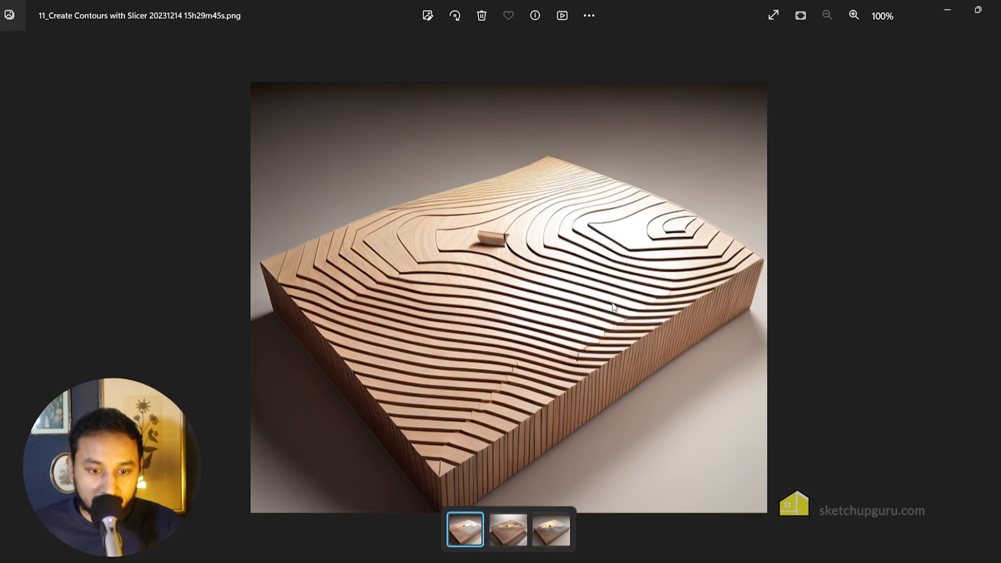
# - In the image viewer, examine the three saved renders up close, focusing on the contours and the small building
pyautogui.scroll(5, 502, 203)
pyautogui.moveTo(502, 203); pyautogui.dragTo(537, 252)
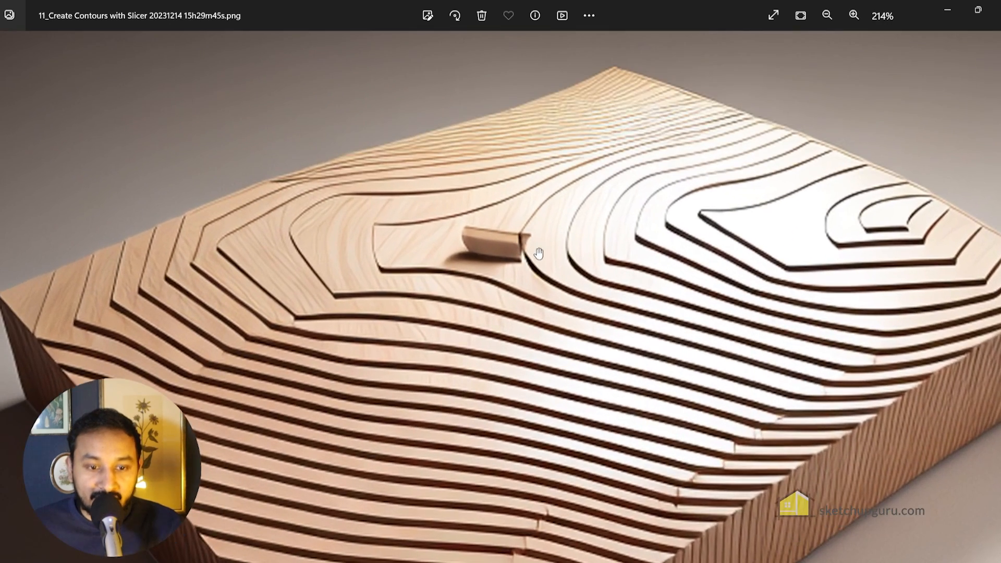
pyautogui.scroll(4, 480, 230)
pyautogui.scroll(-8, 460, 263)
pyautogui.press('Right')
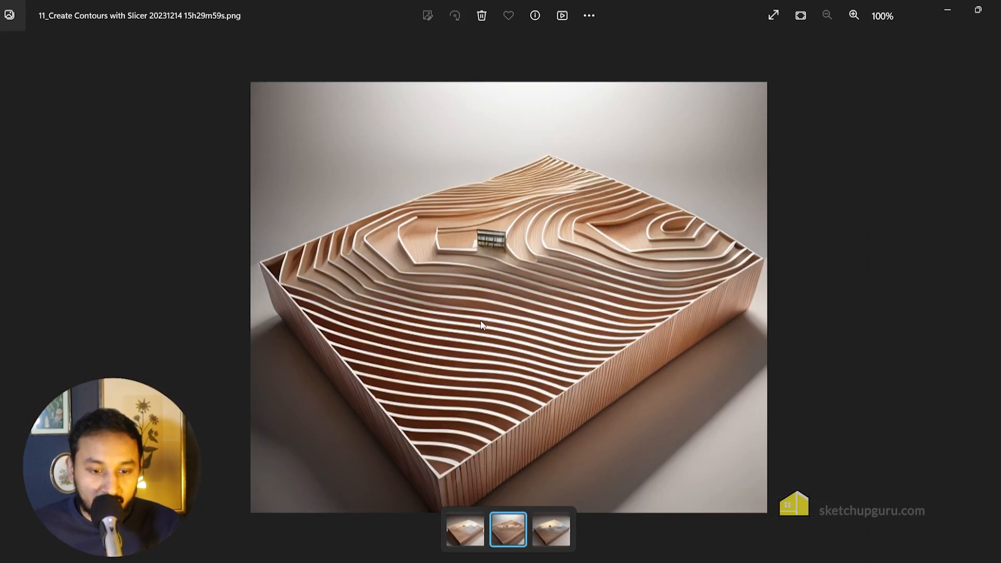
pyautogui.scroll(7, 490, 230)
pyautogui.scroll(-4, 499, 224)
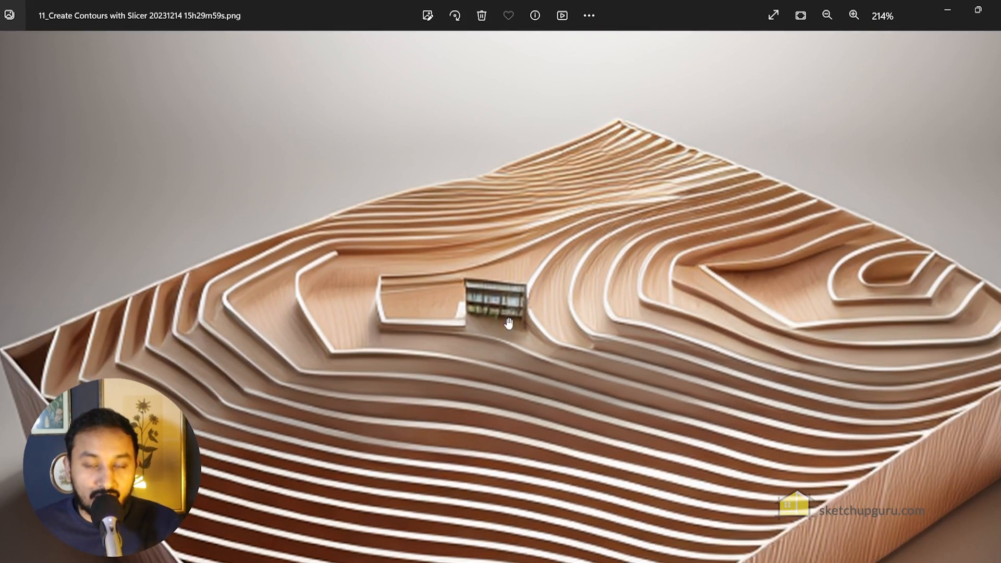
pyautogui.scroll(-3, 479, 277)
pyautogui.press('Right')
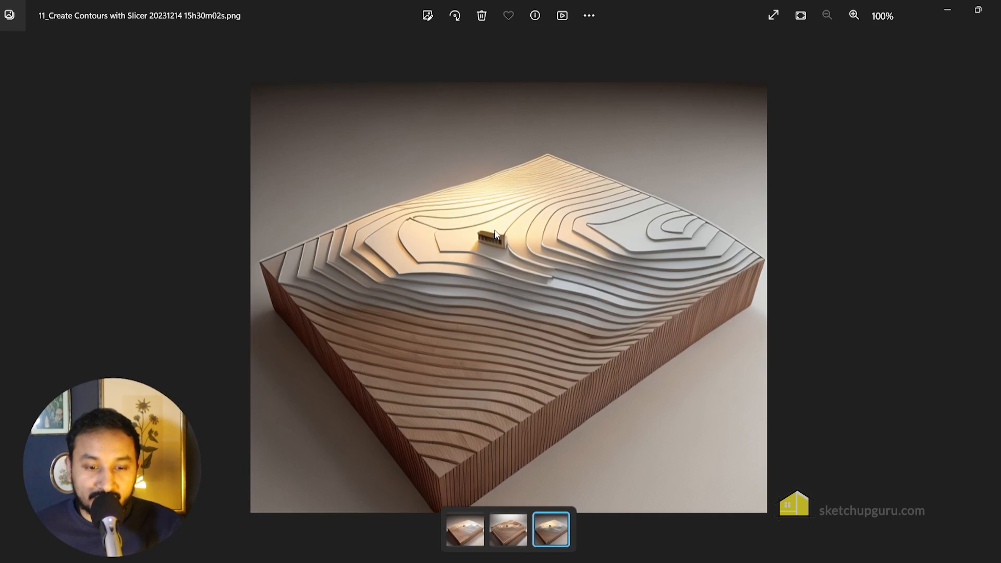
pyautogui.scroll(6, 472, 228)
pyautogui.scroll(-3, 472, 228)
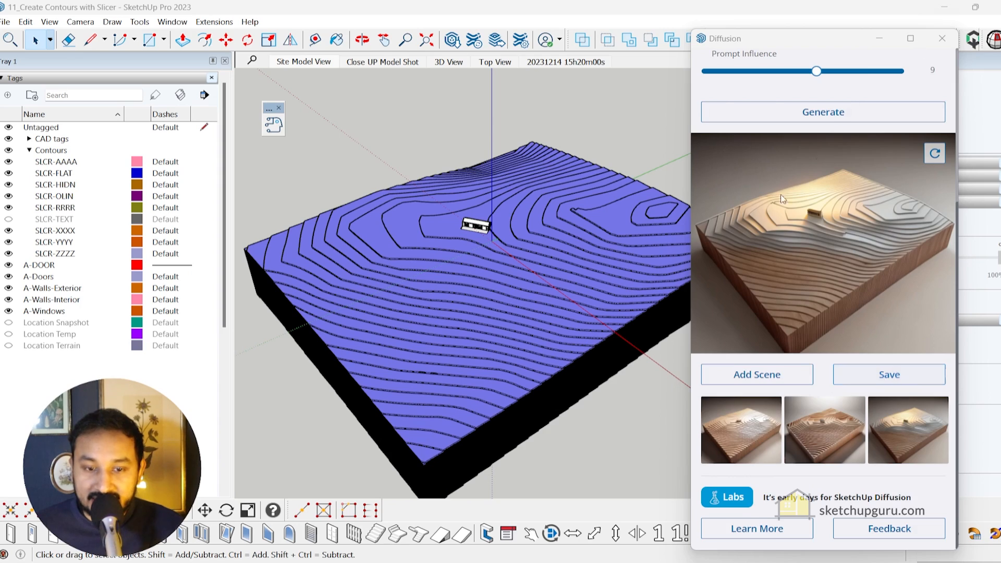
# - Back in SketchUp Diffusion, set Prompt Influence to 8 and Respect Model Geometry to 1.4, and generate new images
pyautogui.scroll(4, 824, 249)
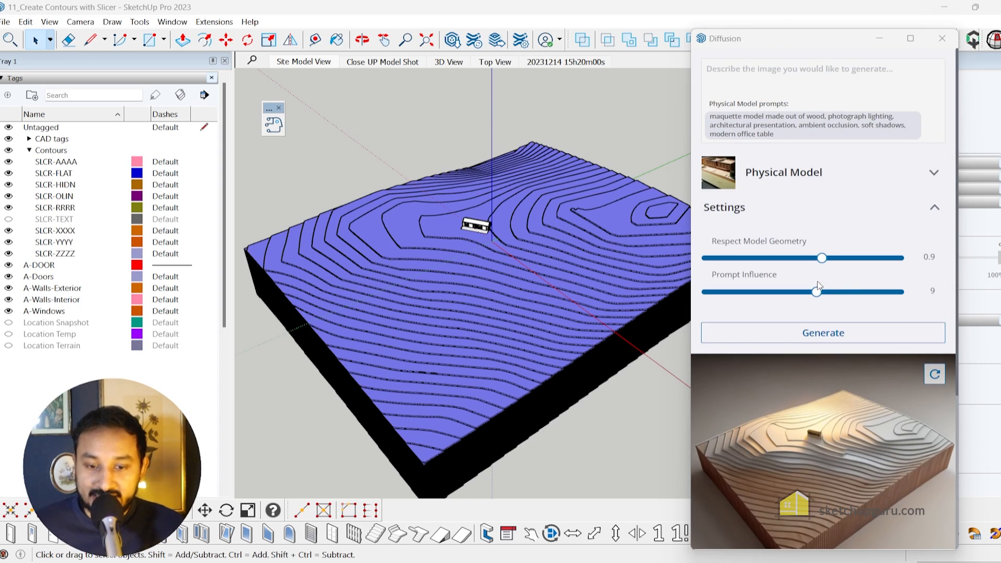
pyautogui.moveTo(816, 292); pyautogui.dragTo(795, 293)
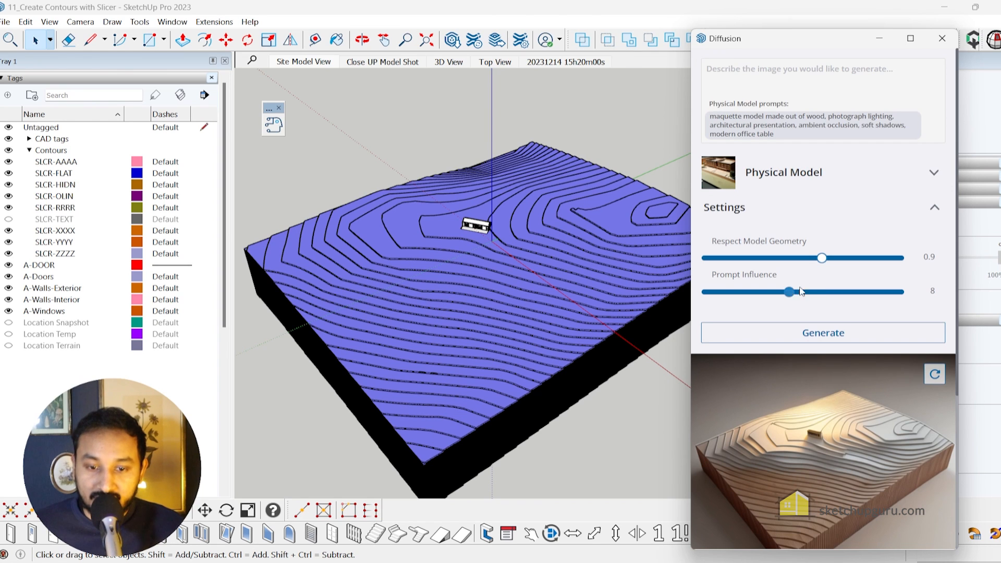
pyautogui.moveTo(822, 259); pyautogui.dragTo(886, 258)
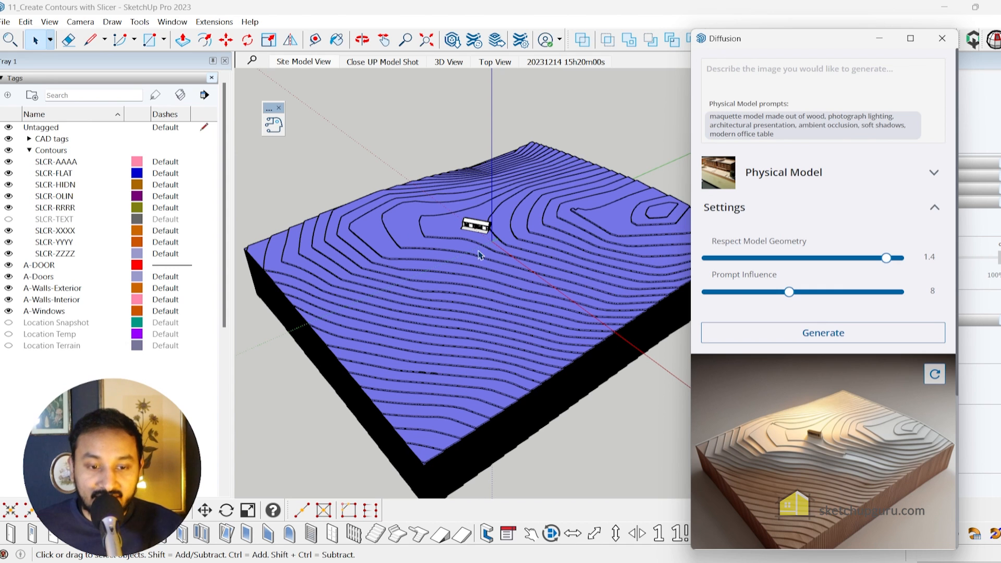
pyautogui.click(822, 332)
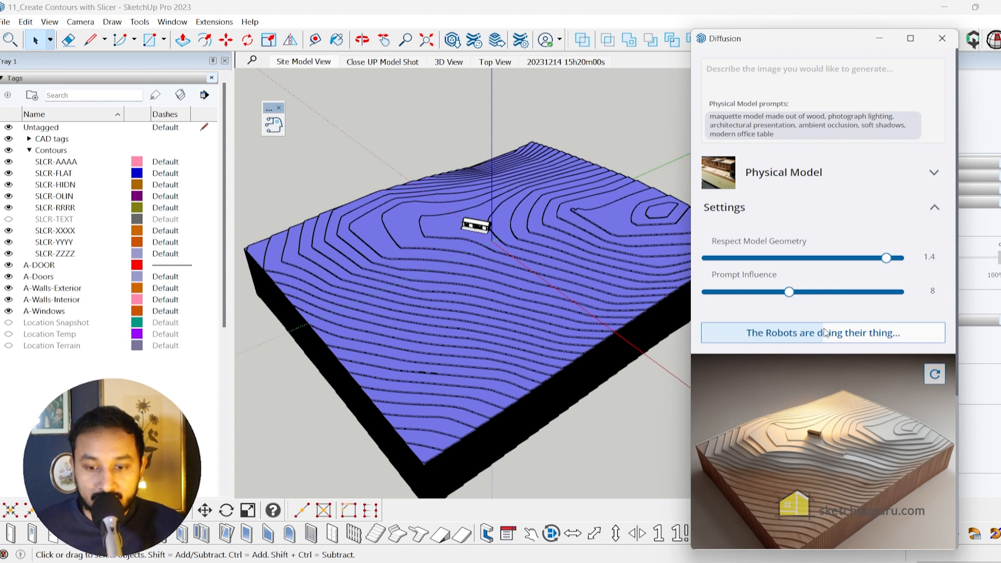
# - Compare the three newly generated images and leave the first one in the preview
pyautogui.scroll(-4, 751, 356)
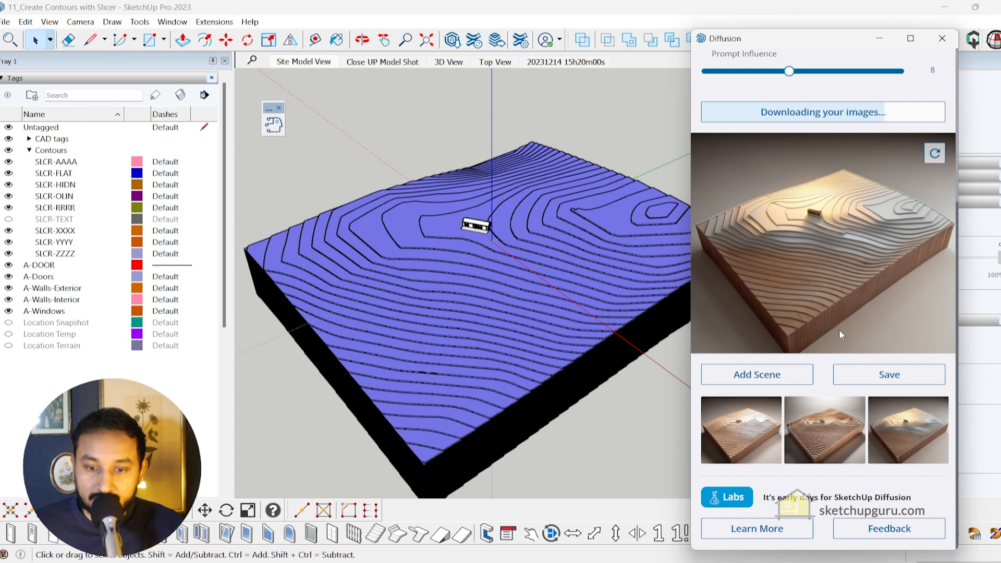
pyautogui.click(740, 428)
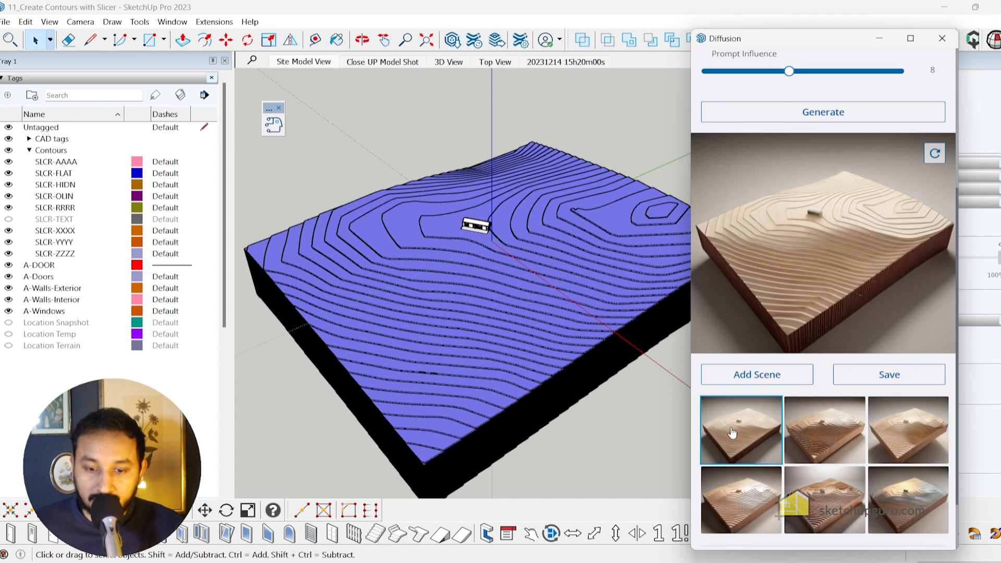
pyautogui.click(819, 428)
pyautogui.click(889, 429)
pyautogui.click(741, 426)
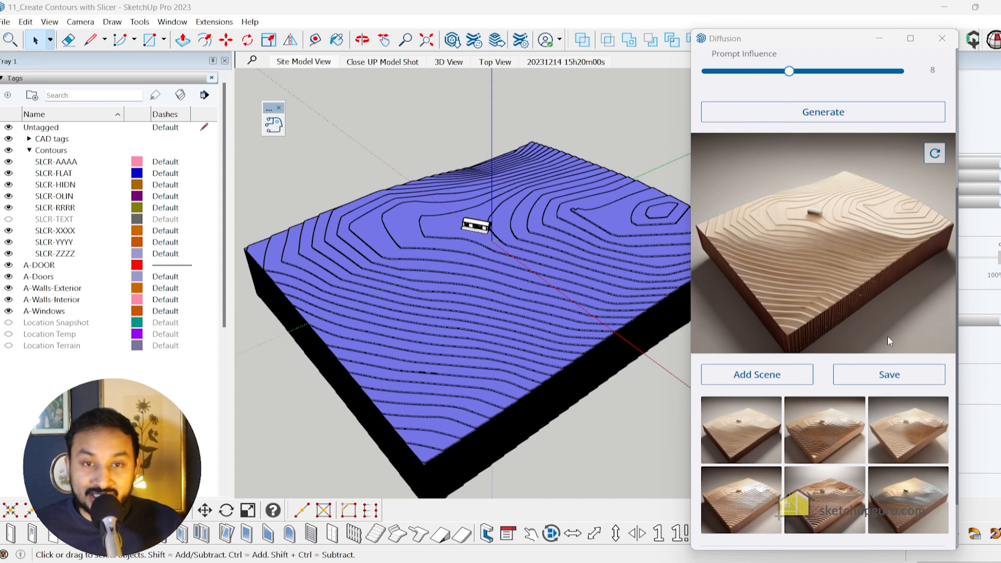
# - Preview the first two of the newly generated site model images and save the renders
pyautogui.click(752, 434)
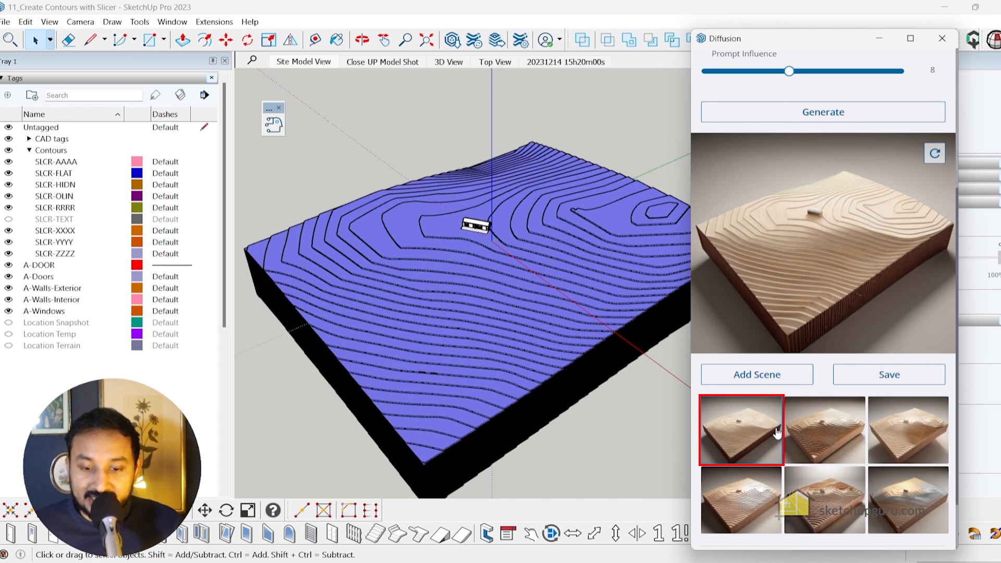
pyautogui.click(829, 427)
pyautogui.click(890, 380)
# - In the image viewer, examine the three saved site model renders up close, focusing on the contour layers and the small building
pyautogui.scroll(5, 521, 232)
pyautogui.scroll(-5, 502, 233)
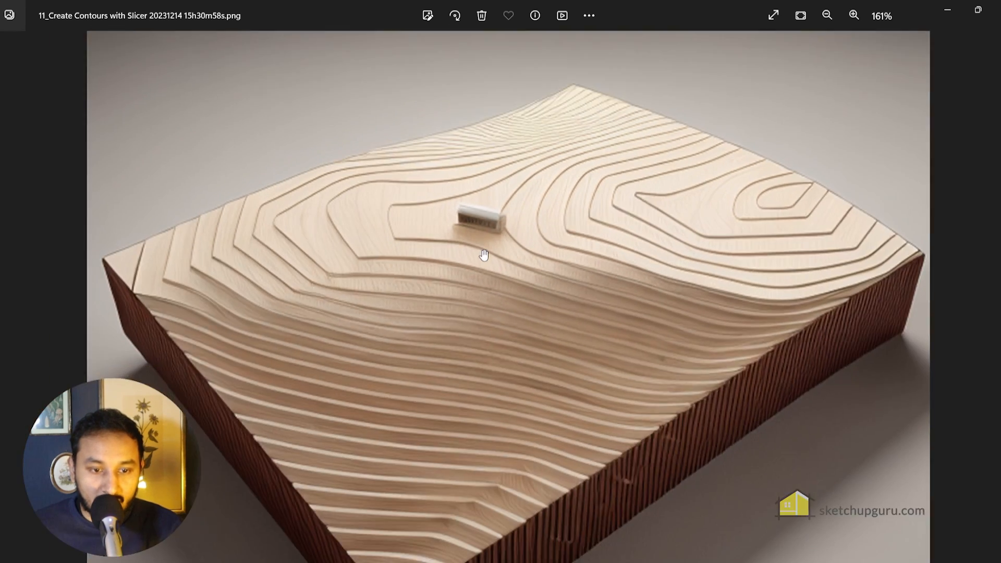
pyautogui.scroll(5, 477, 224)
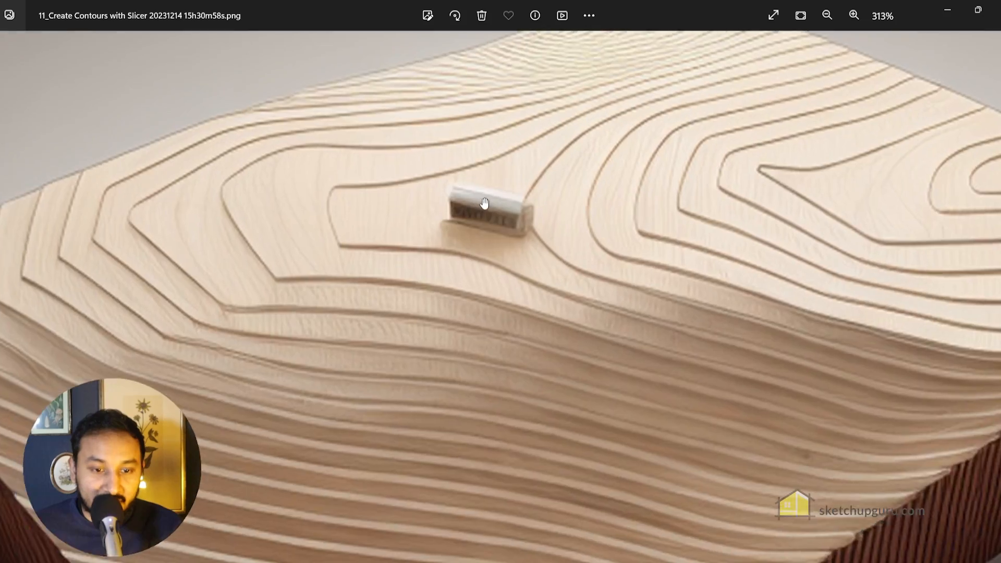
pyautogui.scroll(-5, 501, 256)
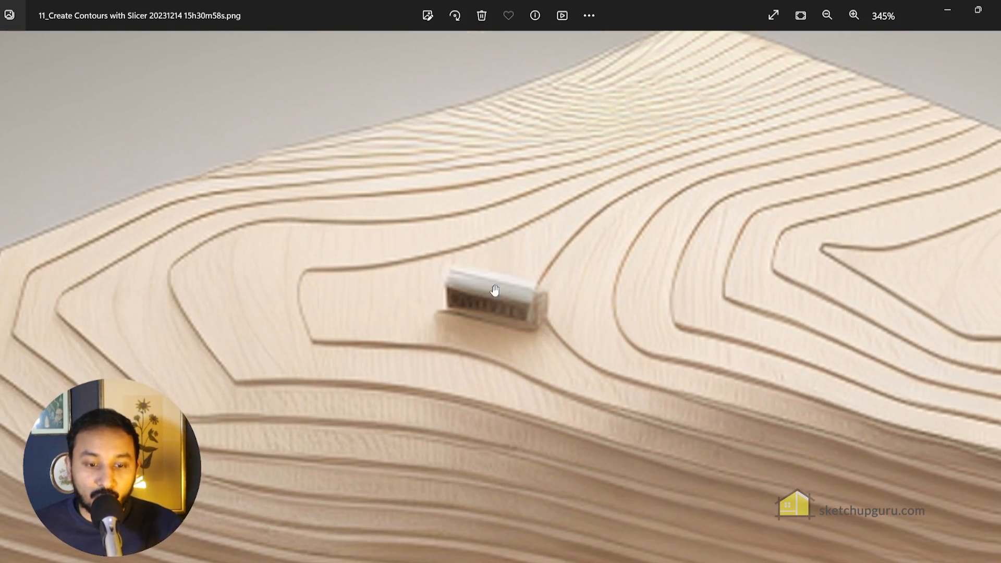
pyautogui.scroll(4, 505, 299)
pyautogui.scroll(-4, 503, 292)
pyautogui.press('Right')
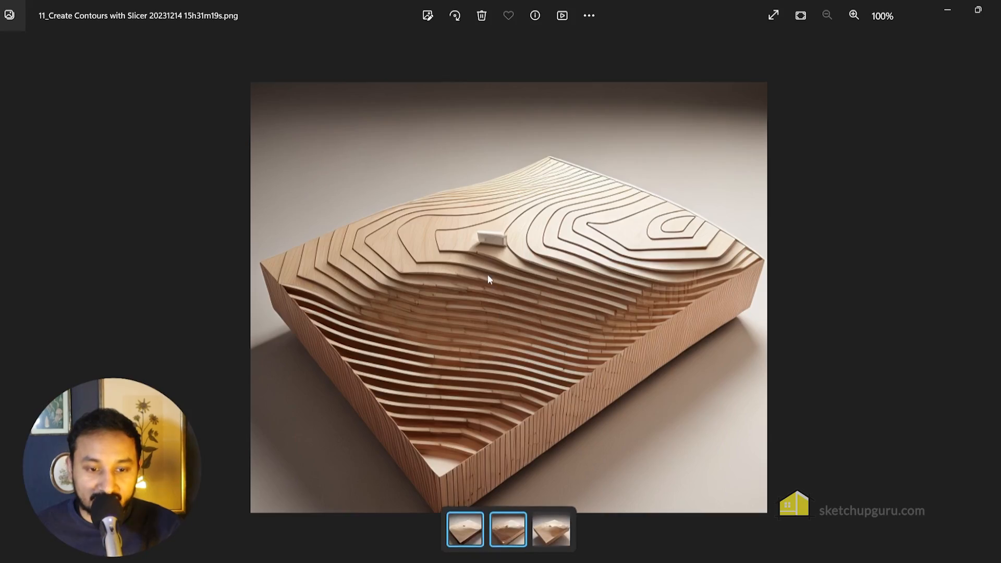
pyautogui.scroll(6, 487, 275)
pyautogui.scroll(-4, 467, 236)
pyautogui.press('Right')
pyautogui.scroll(6, 483, 285)
pyautogui.scroll(-5, 493, 240)
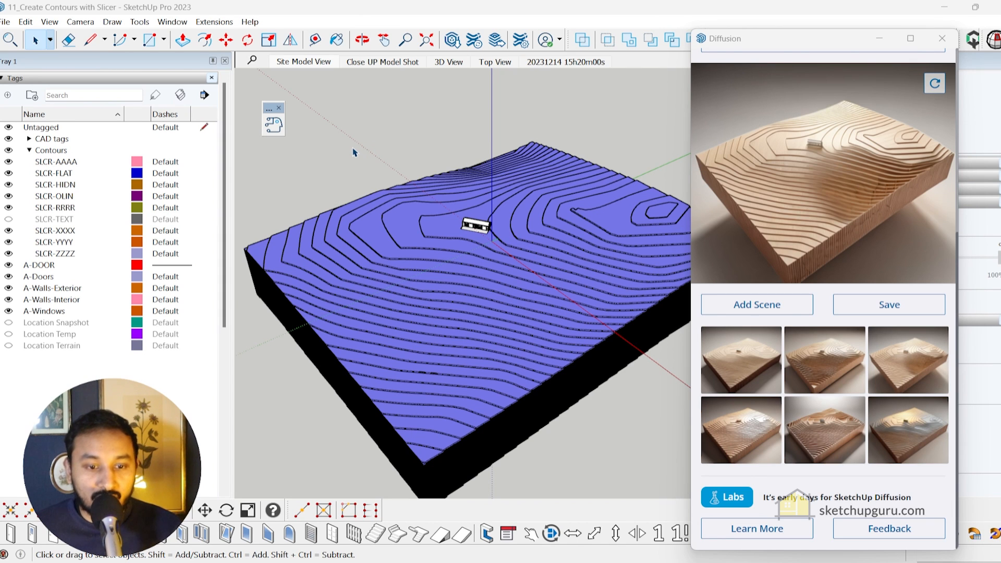
# - Back in SketchUp, switch to the Close UP Model Shot scene and generate a set of Physical Model images
pyautogui.click(367, 62)
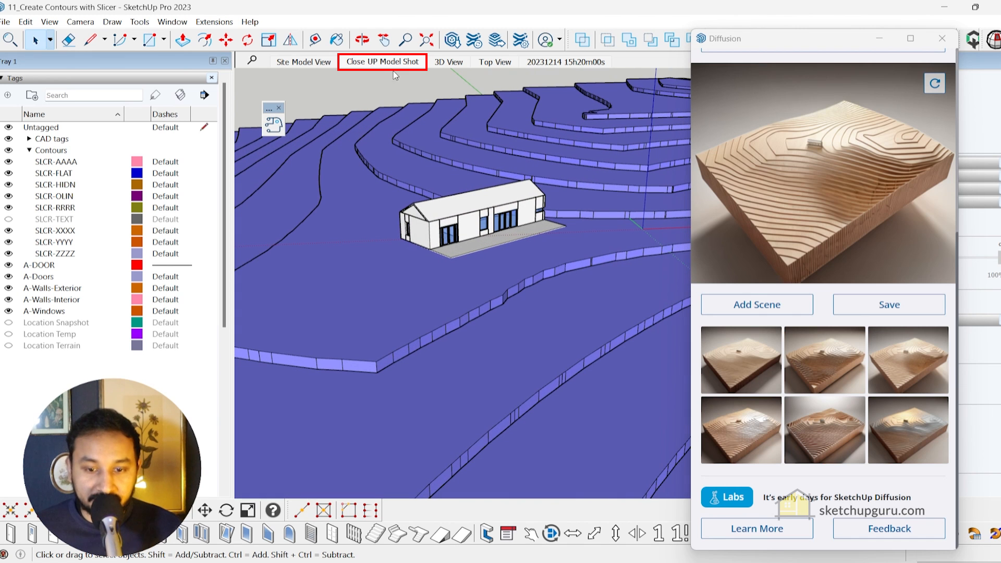
pyautogui.scroll(5, 896, 245)
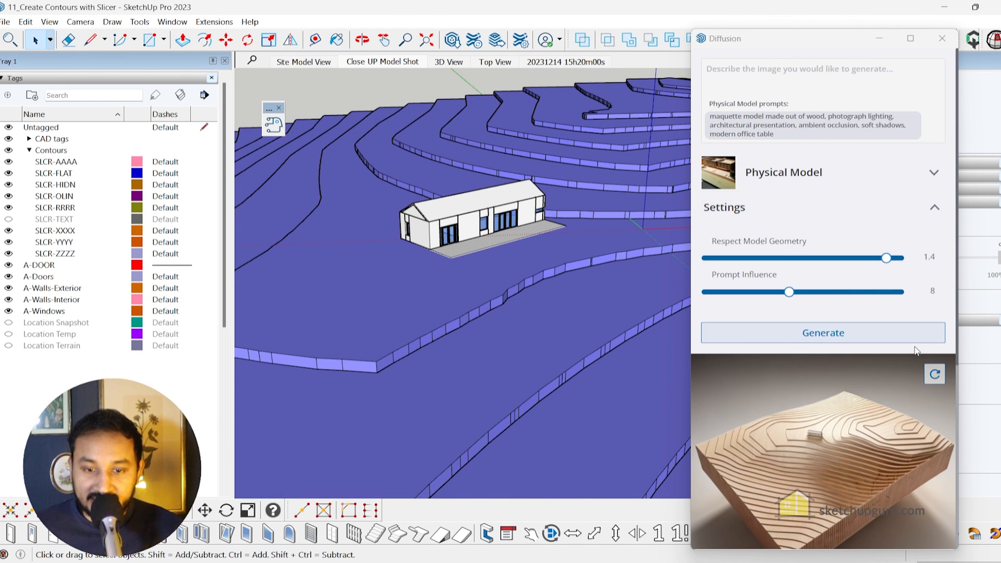
pyautogui.click(856, 334)
pyautogui.scroll(-5, 769, 279)
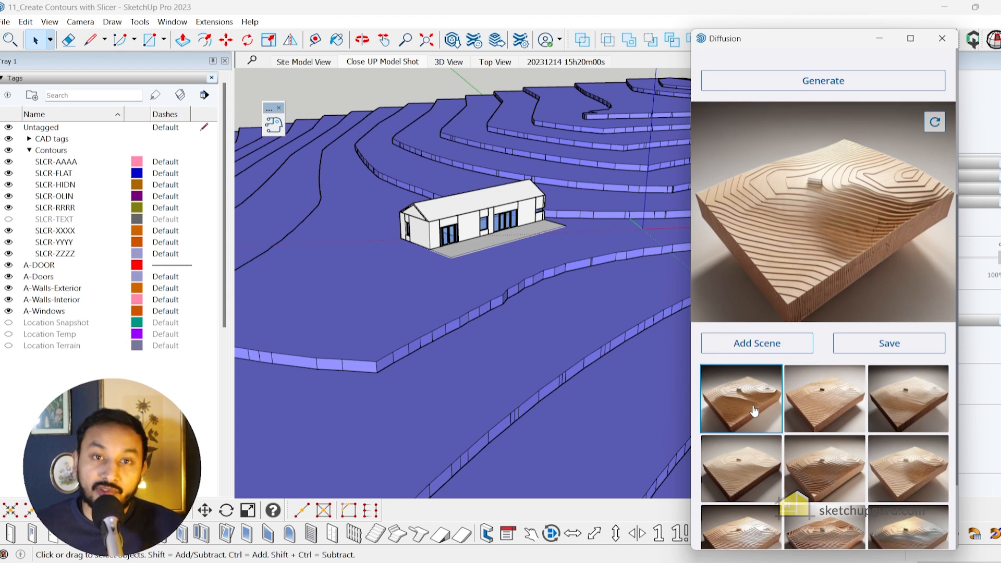
# - Refresh Diffusion's input view to the current close-up scene and generate new images from it
pyautogui.scroll(2, 827, 337)
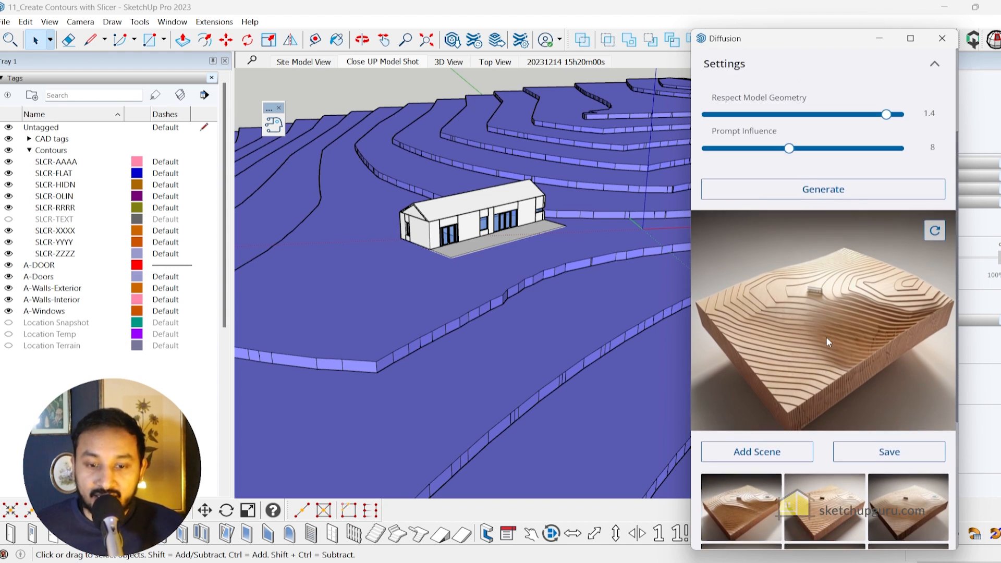
pyautogui.click(934, 232)
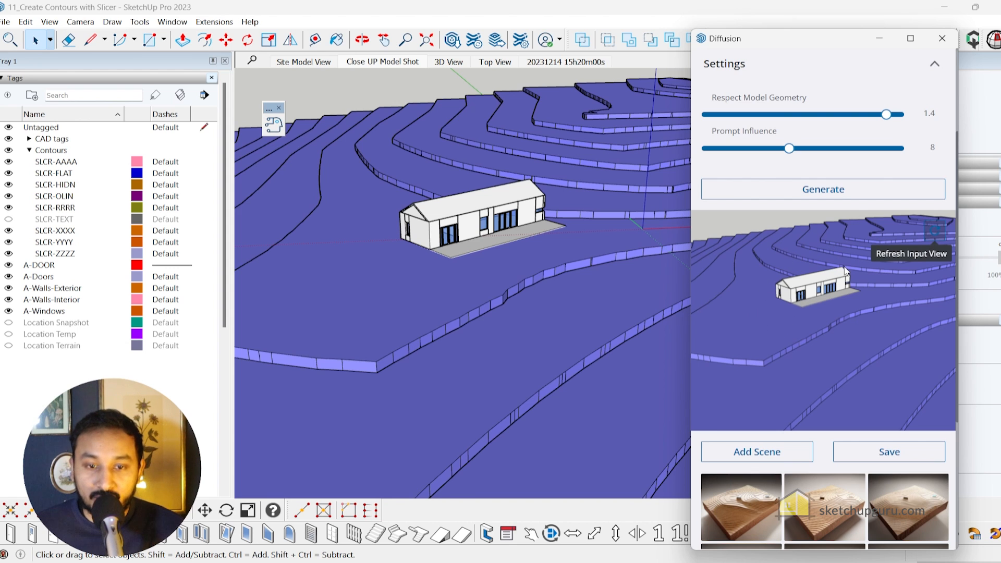
pyautogui.click(833, 191)
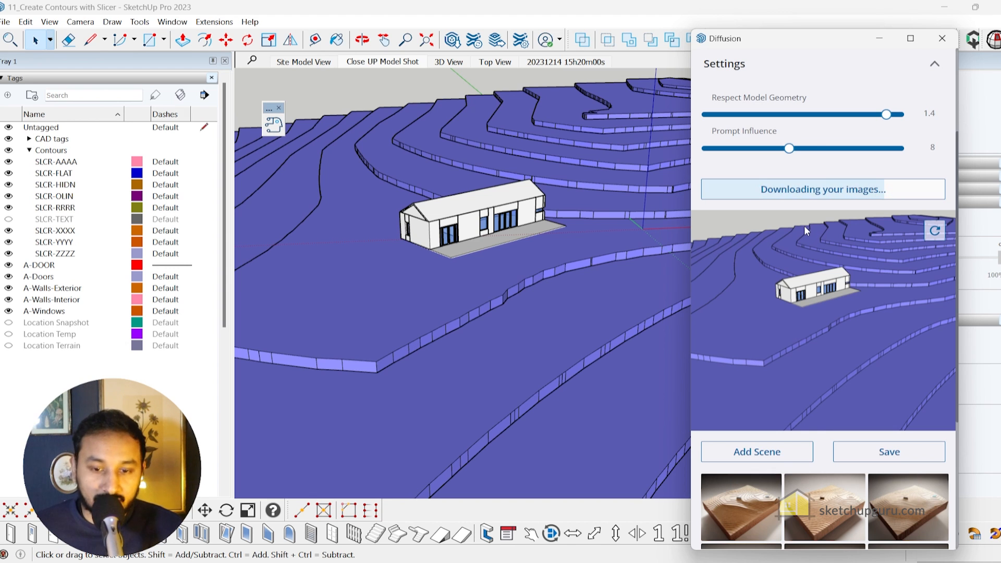
# - Preview the three newly generated close-up images and save the renders
pyautogui.scroll(-2, 820, 289)
pyautogui.click(755, 396)
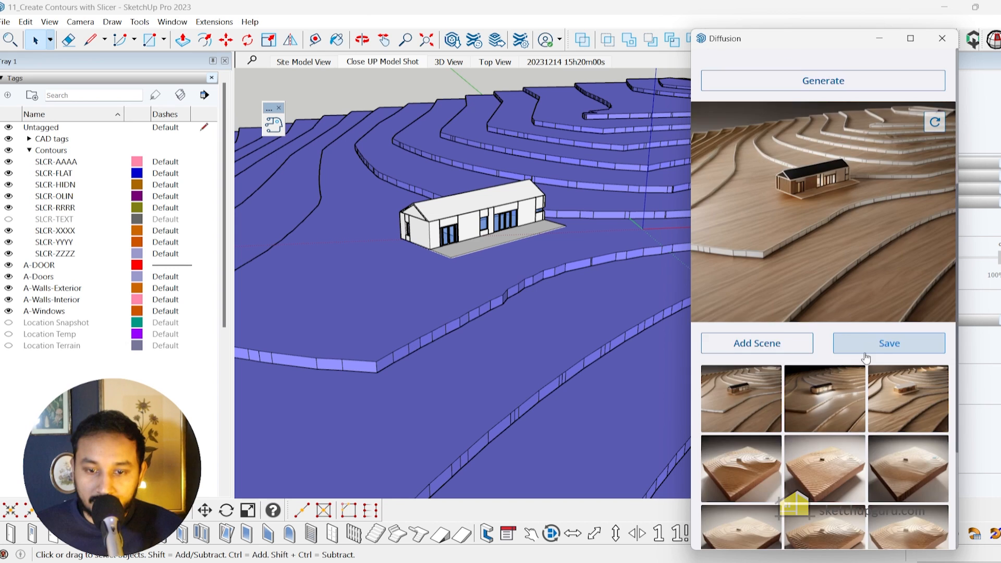
pyautogui.scroll(2, 845, 339)
pyautogui.scroll(-2, 831, 349)
pyautogui.click(831, 397)
pyautogui.click(901, 397)
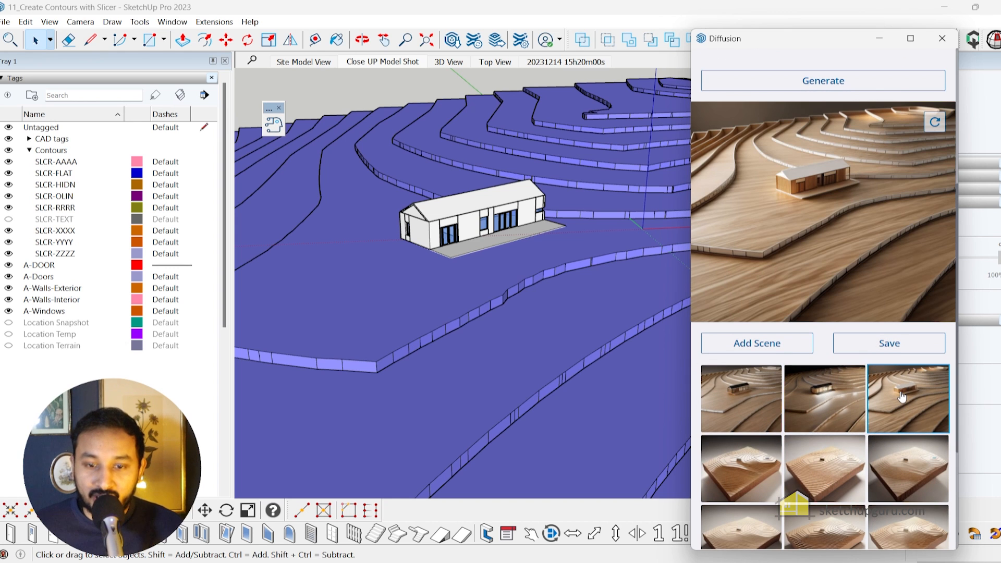
pyautogui.click(881, 344)
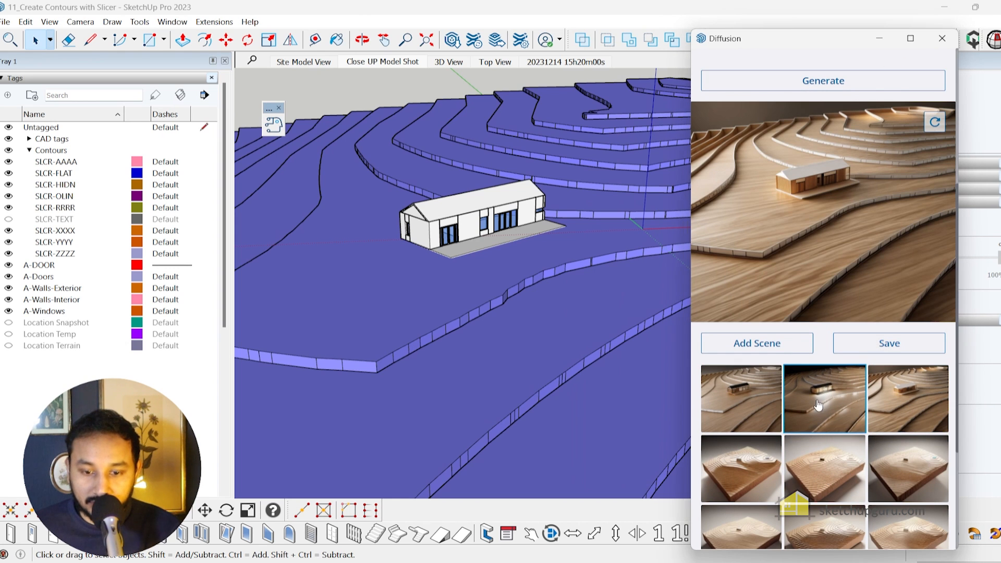
pyautogui.click(823, 402)
pyautogui.click(890, 344)
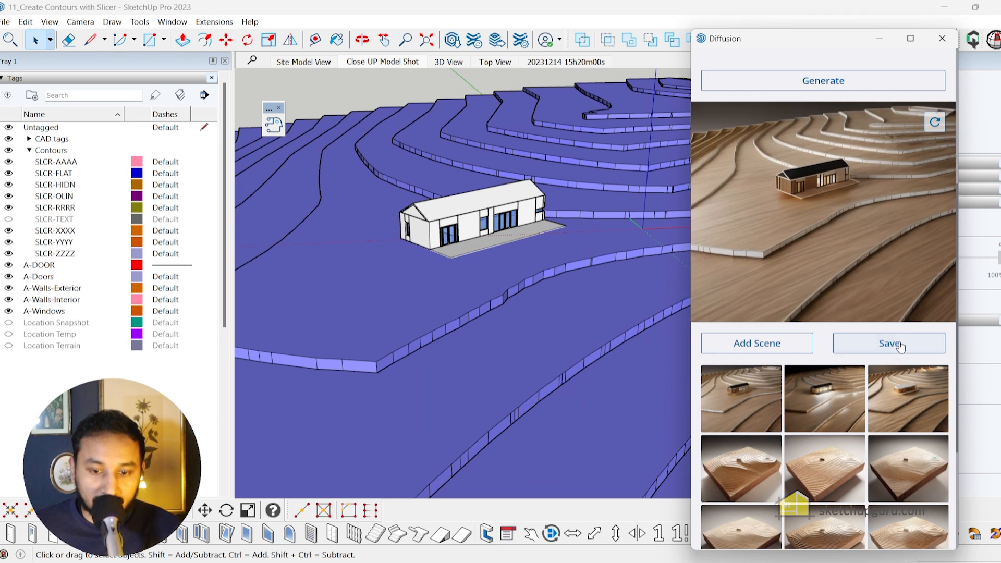
# - In the image viewer, compare the three saved close-up renders, inspecting the building and contour edges, and close the viewer
pyautogui.scroll(2, 495, 250)
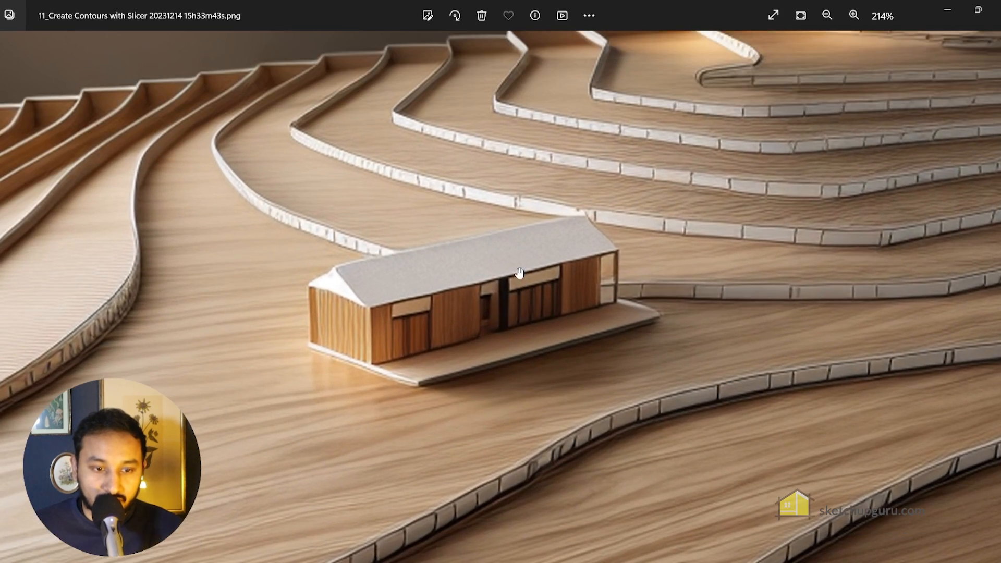
pyautogui.scroll(-4, 494, 251)
pyautogui.press('Right')
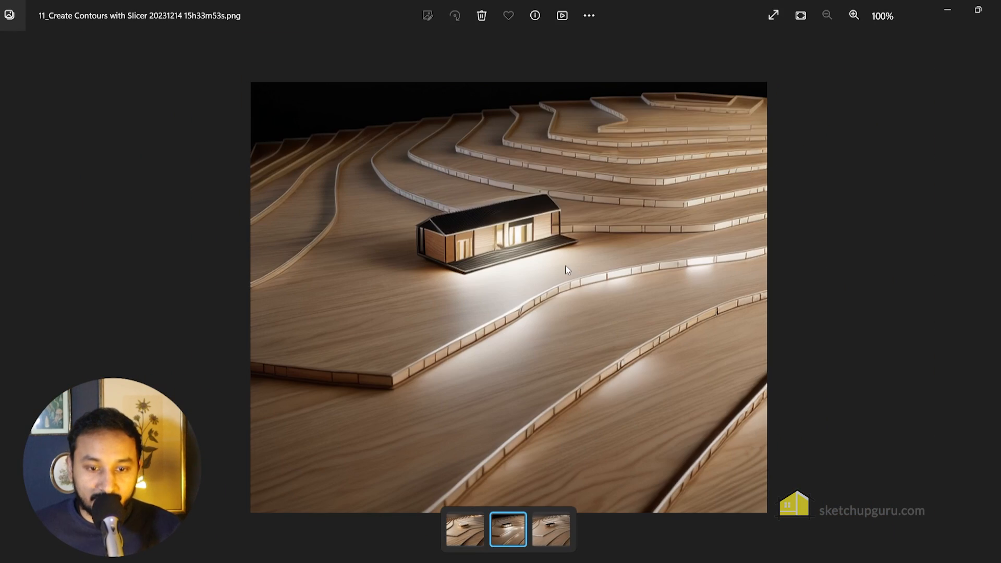
pyautogui.press('Right')
pyautogui.press('Left')
pyautogui.press('Left')
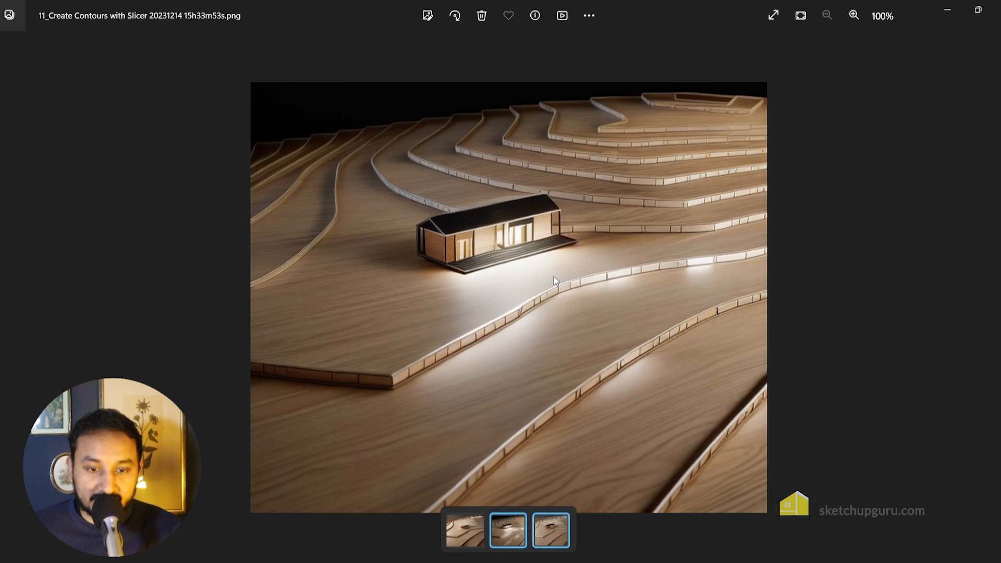
pyautogui.press('Right')
pyautogui.press('Right')
pyautogui.scroll(6, 524, 285)
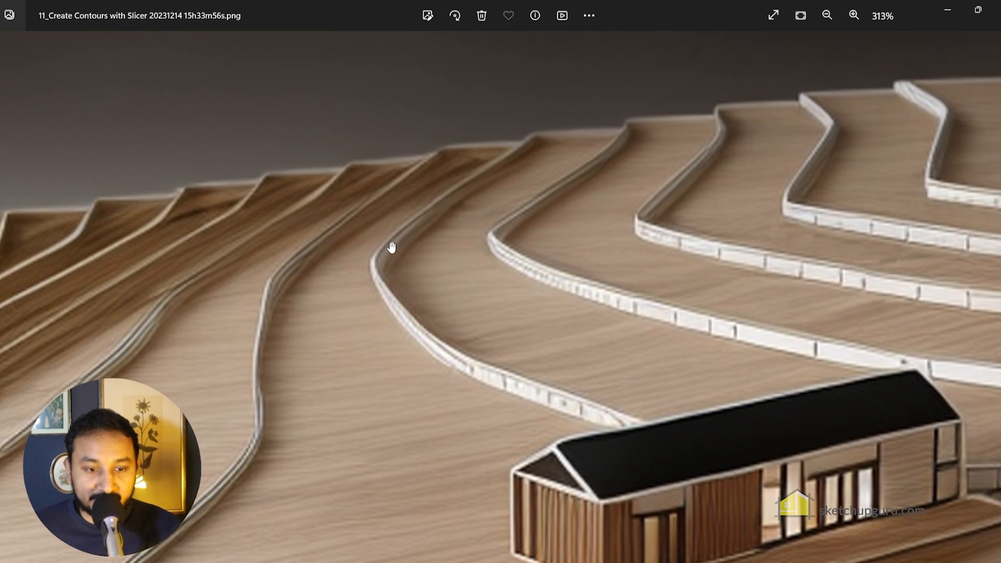
pyautogui.scroll(-3, 345, 243)
pyautogui.scroll(-2, 666, 127)
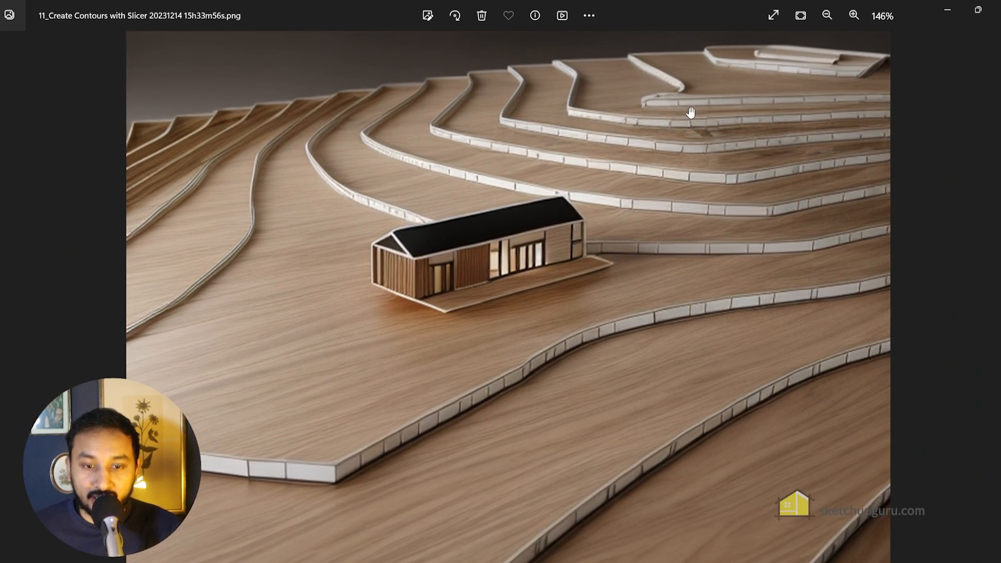
pyautogui.click(996, 9)
# - Back in SketchUp Diffusion, set Respect Model Geometry to 1.5 and Prompt Influence to 5, and generate new images
pyautogui.scroll(5, 809, 168)
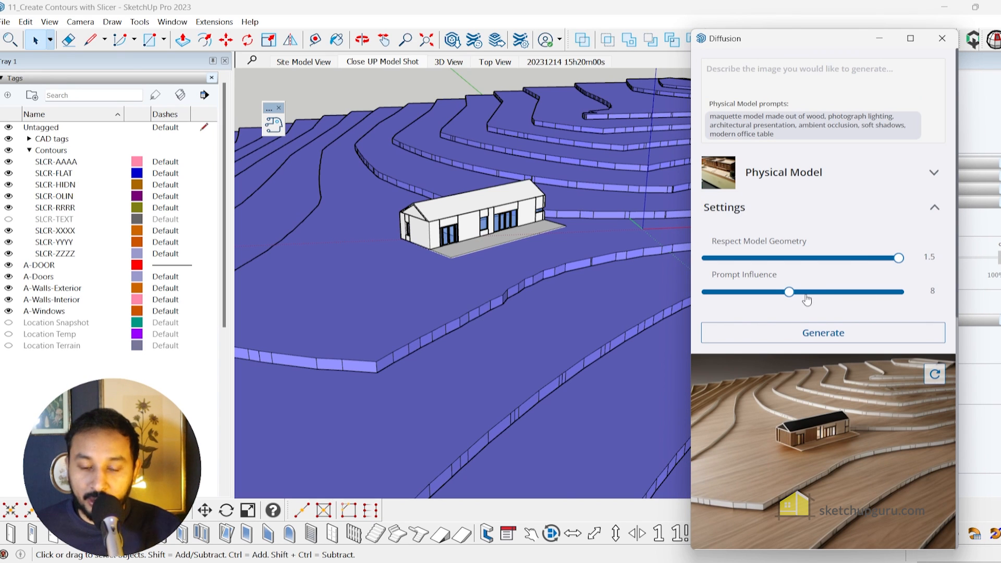
pyautogui.moveTo(788, 292); pyautogui.dragTo(707, 292)
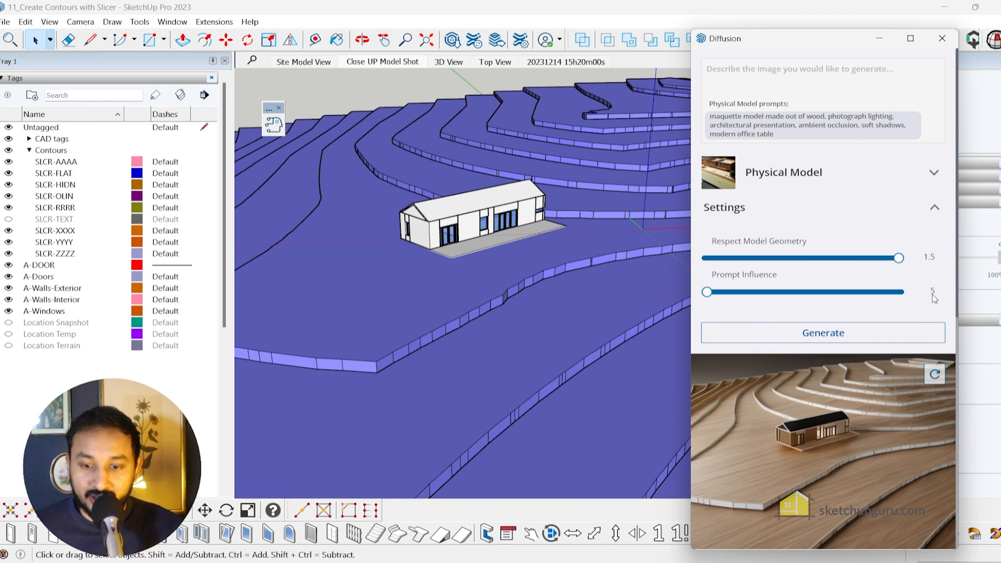
pyautogui.click(826, 332)
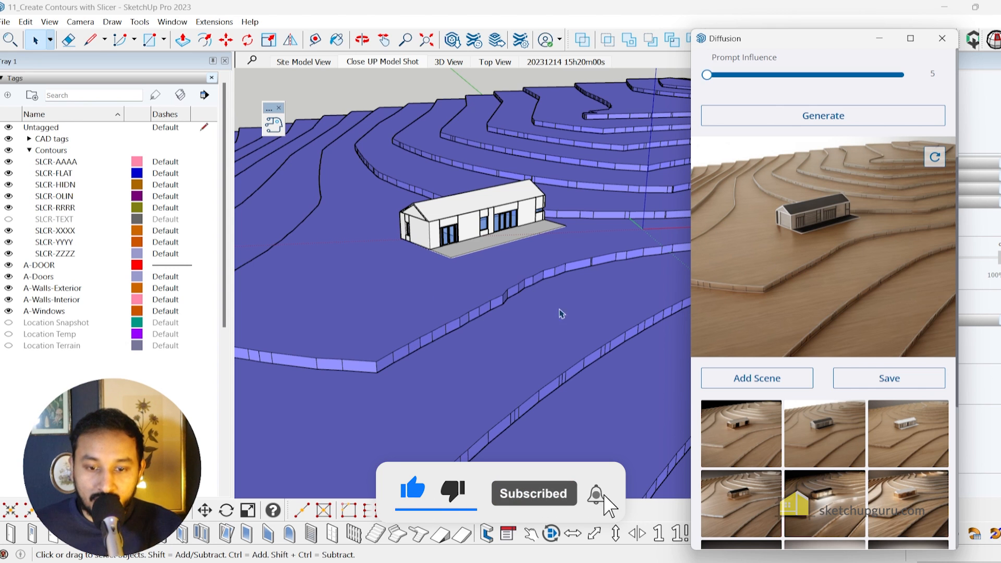
# - Preview the three close-up images generated with Prompt Influence 5 and save the renders
pyautogui.click(889, 438)
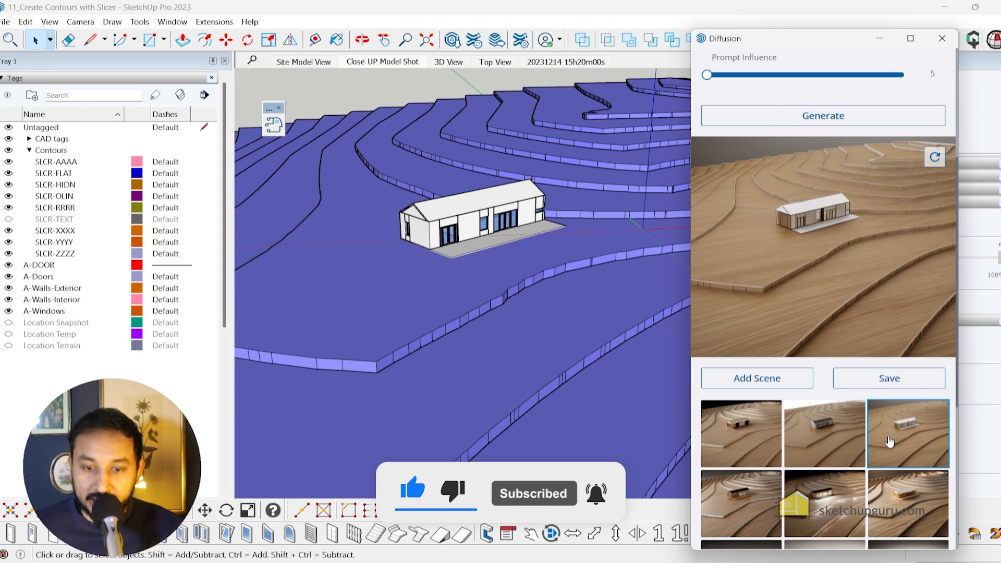
pyautogui.click(841, 439)
pyautogui.click(751, 437)
pyautogui.click(882, 388)
pyautogui.click(805, 446)
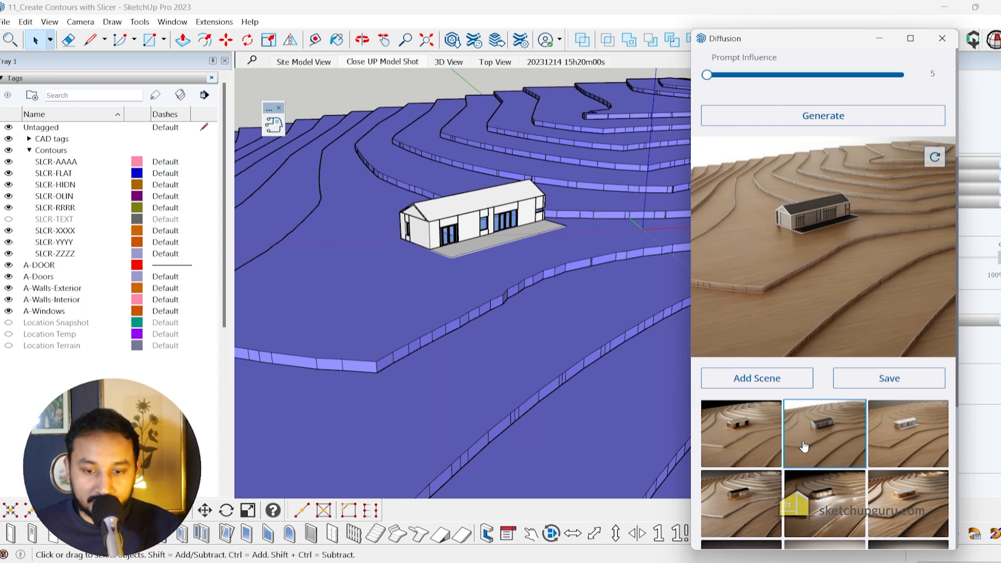
pyautogui.click(876, 381)
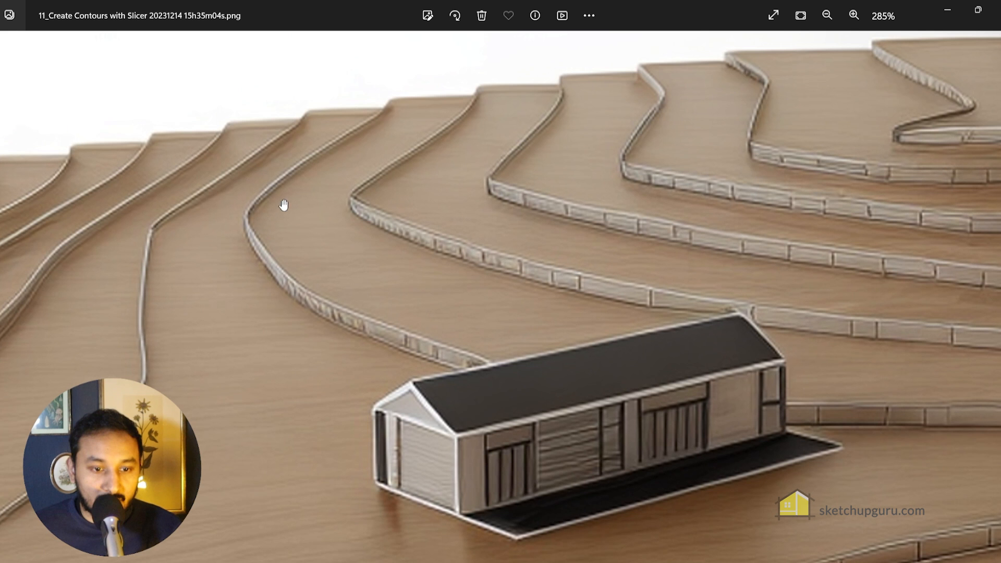
# - In the image viewer, examine the newly saved dark-roof and white-roof renders, and close the viewer
pyautogui.scroll(-4, 370, 228)
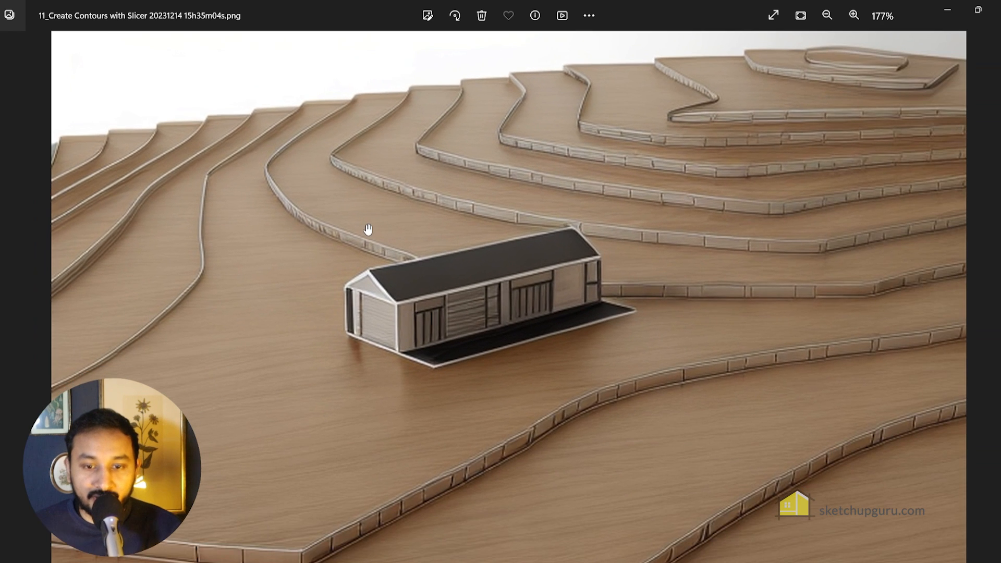
pyautogui.press('Right')
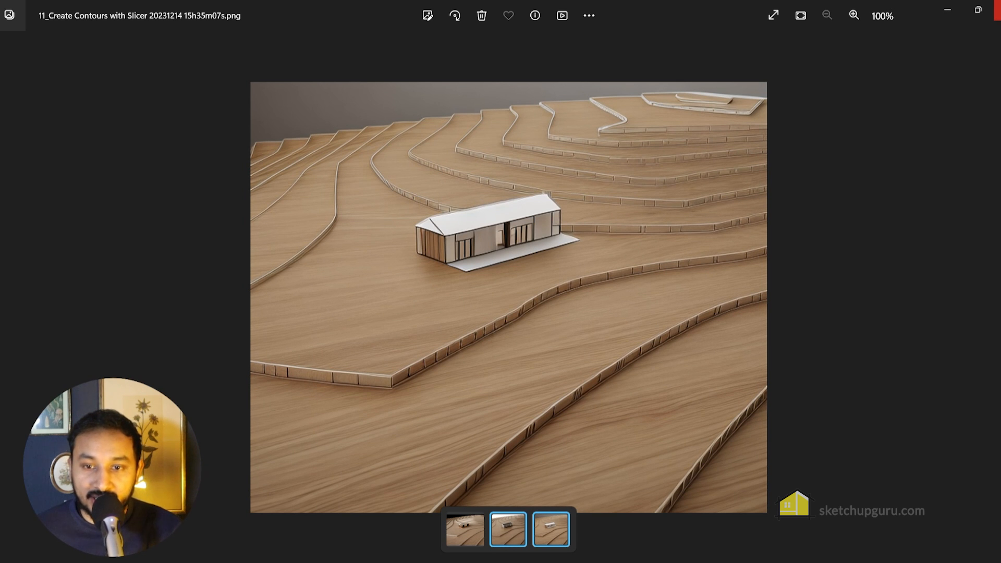
pyautogui.click(997, 9)
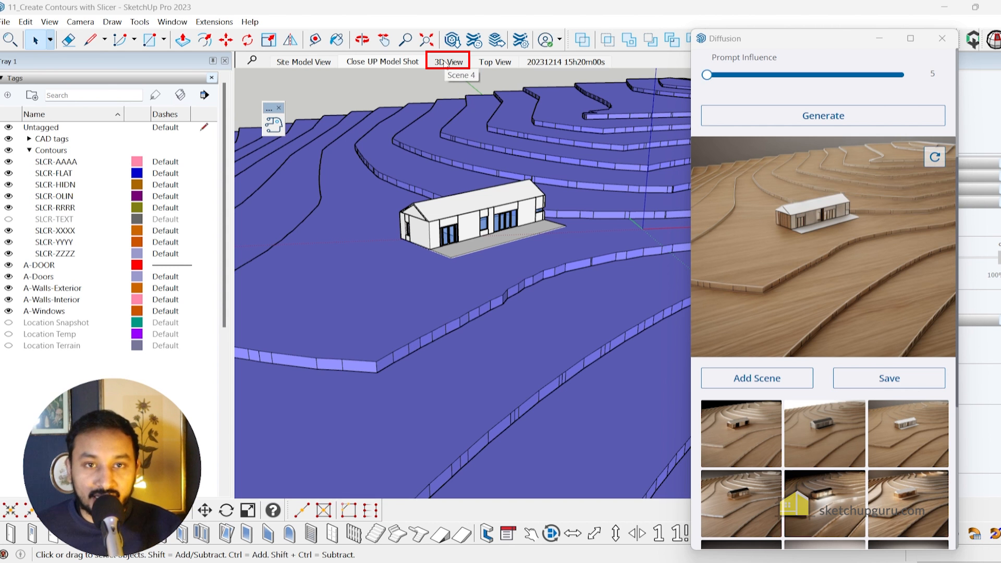
# - Back in SketchUp, switch to the 3D View scene and move the Diffusion window aside to uncover more of the model
pyautogui.click(444, 62)
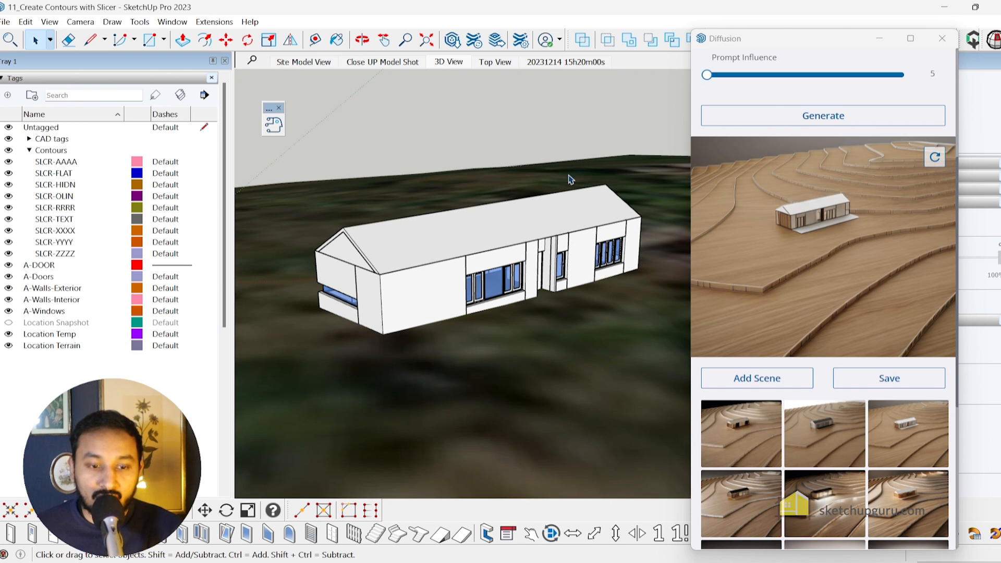
pyautogui.moveTo(749, 46); pyautogui.dragTo(774, 34)
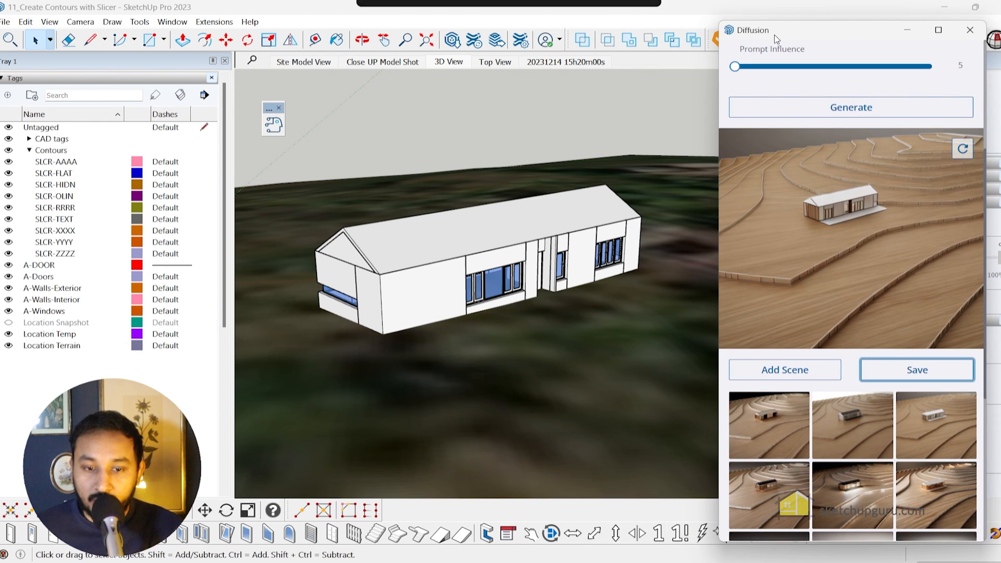
# - Change the Diffusion style to Exterior Photorealistic, with Respect Model Geometry at 0.9 and Prompt Influence at 7
pyautogui.scroll(5, 809, 192)
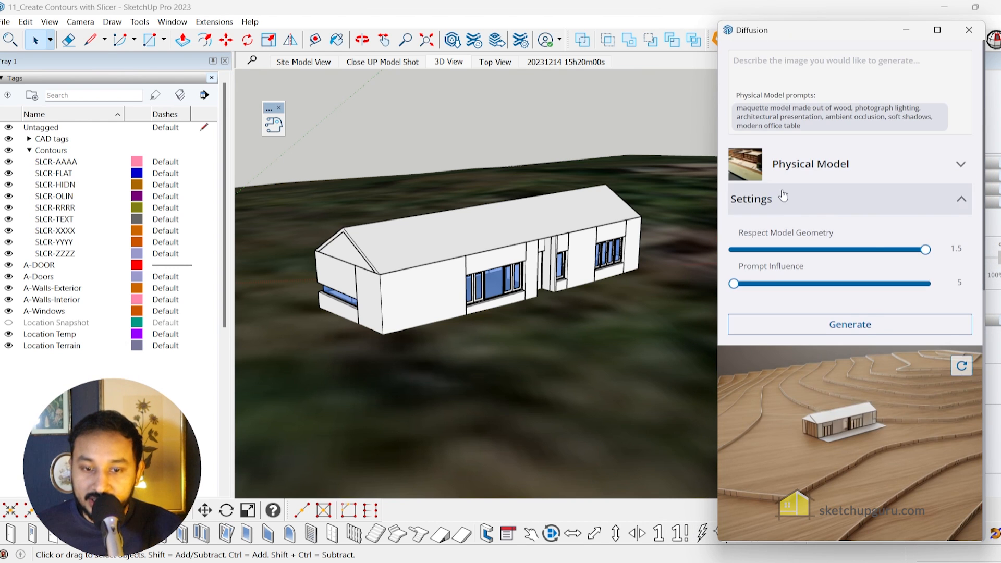
pyautogui.click(843, 167)
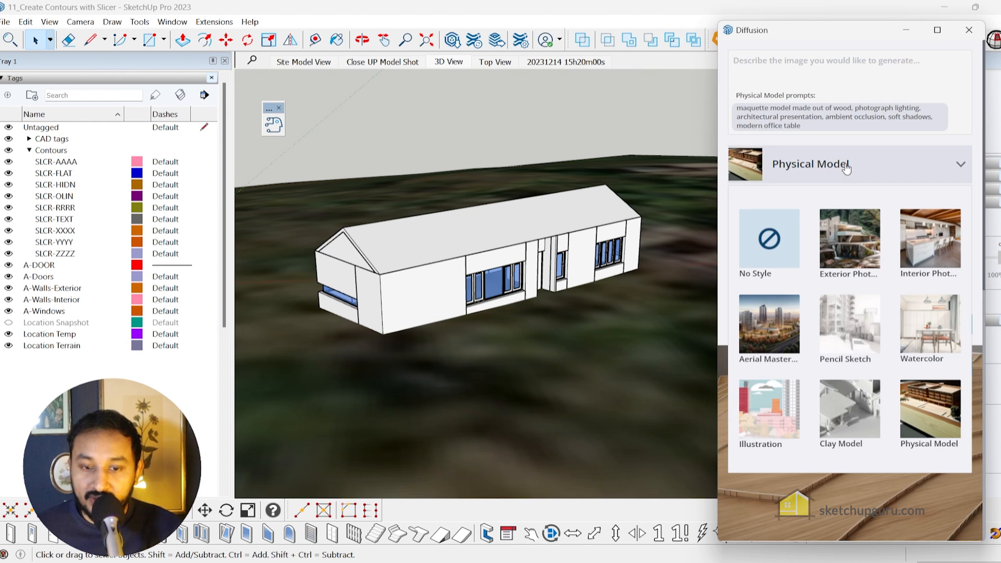
pyautogui.click(854, 239)
pyautogui.moveTo(926, 241); pyautogui.dragTo(850, 243)
pyautogui.moveTo(740, 278); pyautogui.dragTo(788, 275)
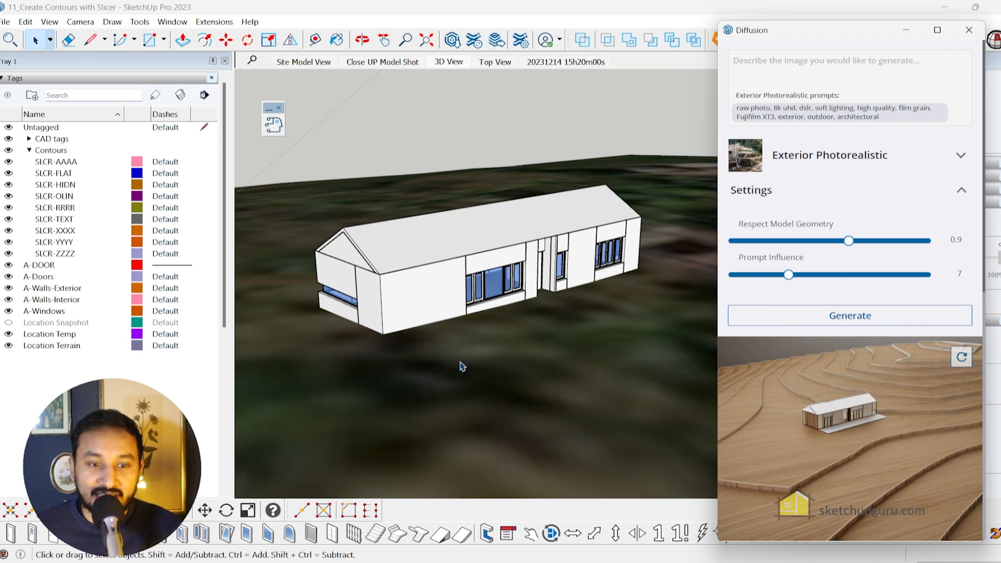
# - Set Prompt Influence to 9, move the Diffusion window up, and refresh its preview to the current 3D View of the building
pyautogui.moveTo(788, 276); pyautogui.dragTo(841, 279)
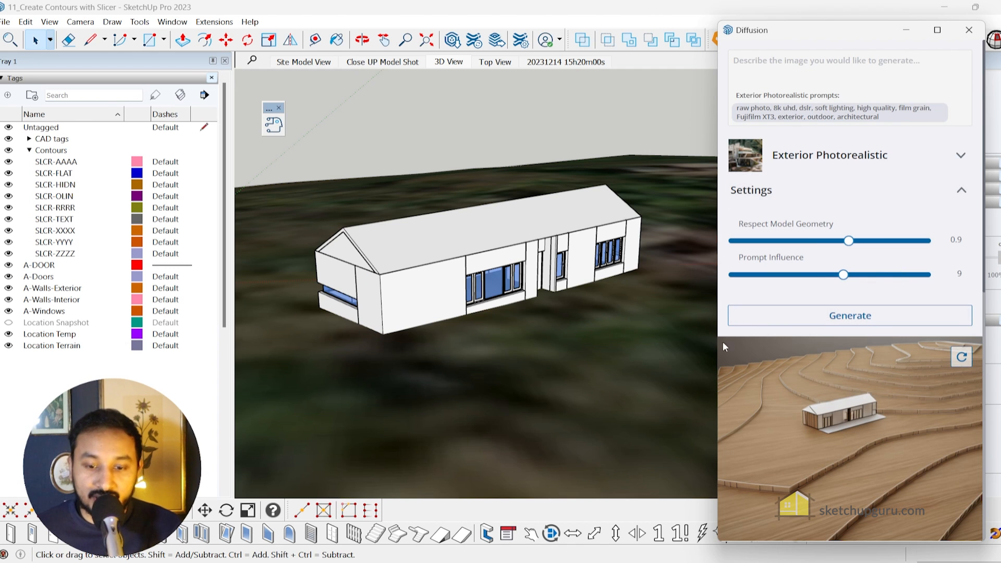
pyautogui.moveTo(773, 30); pyautogui.dragTo(771, 17)
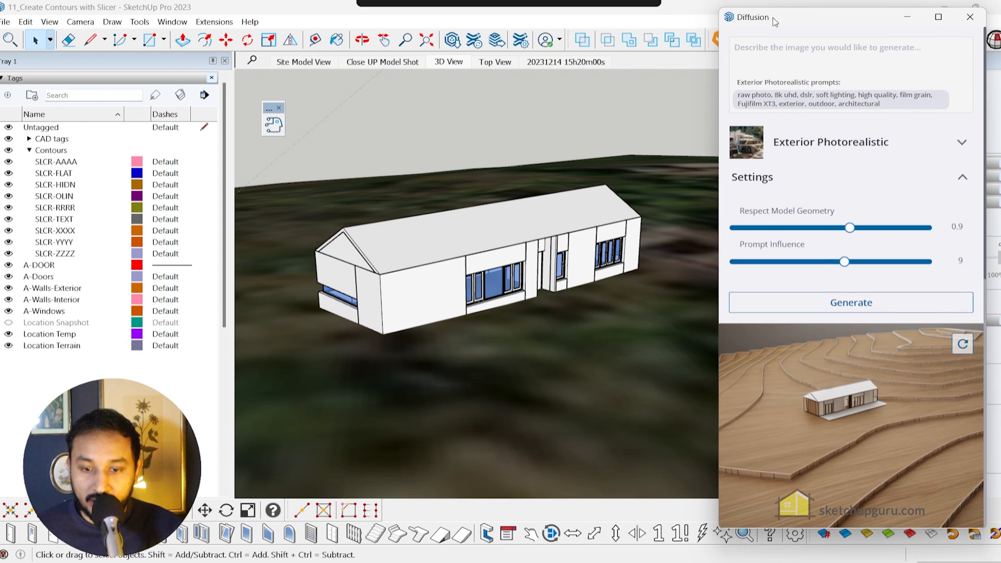
pyautogui.click(955, 345)
pyautogui.scroll(-5, 860, 324)
pyautogui.scroll(3, 856, 321)
pyautogui.scroll(2, 856, 322)
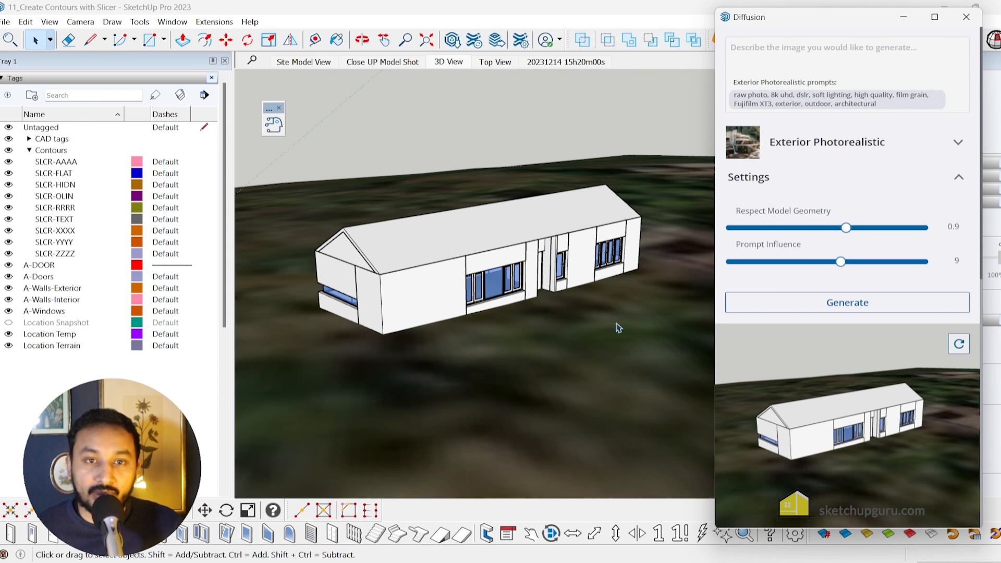
# - Generate exterior images with the prompt "lush vegetation all around, hilltop background, rubber tree plantation in the background, sloping down site"
pyautogui.write('lush vegetation all around, hilltop background, rubber tree plantation in the background, sloping down site')
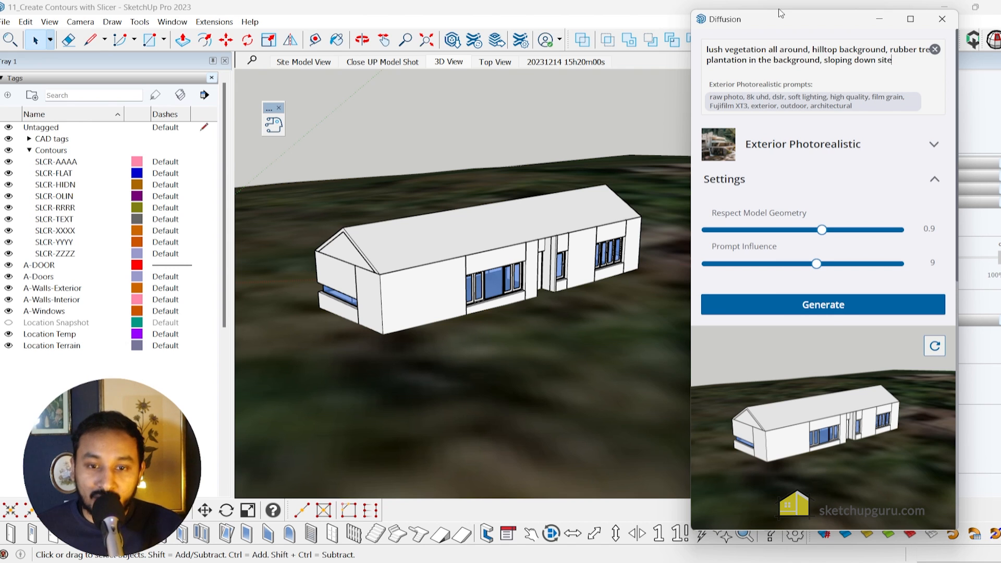
pyautogui.moveTo(775, 19); pyautogui.dragTo(805, 20)
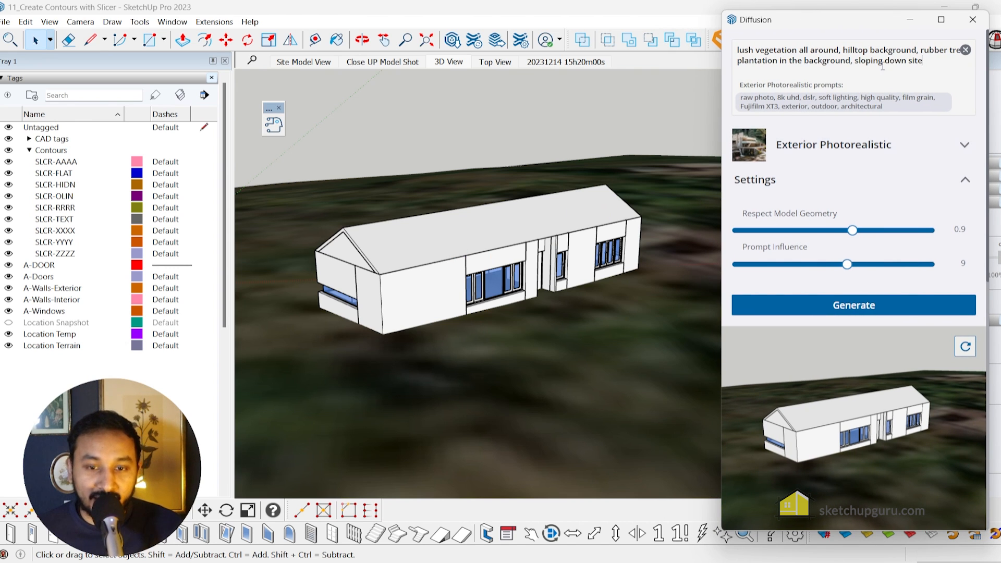
pyautogui.scroll(-4, 861, 312)
pyautogui.scroll(4, 864, 289)
pyautogui.click(854, 307)
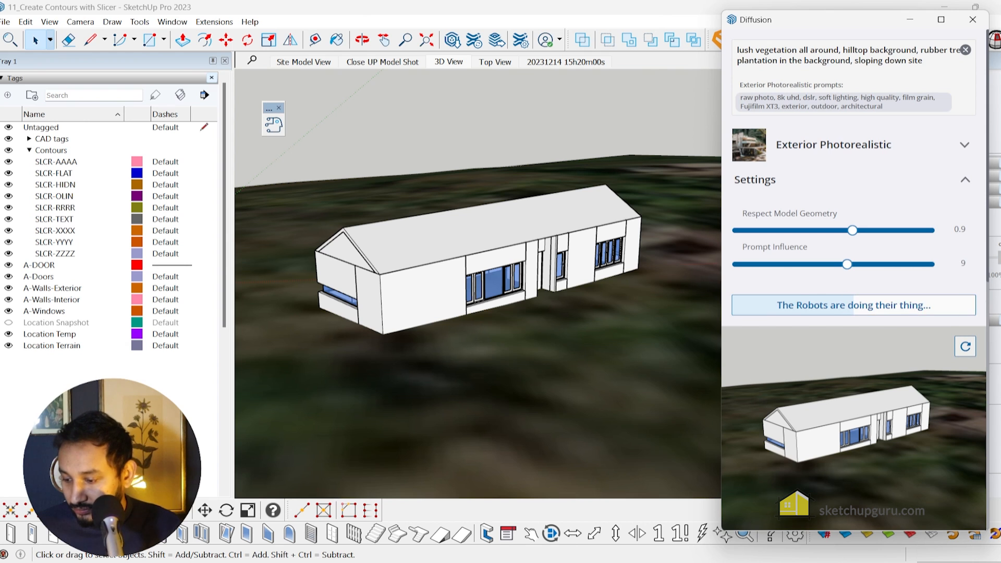
# - Preview the three newly generated hilltop exterior images and save the renders
pyautogui.scroll(-5, 881, 370)
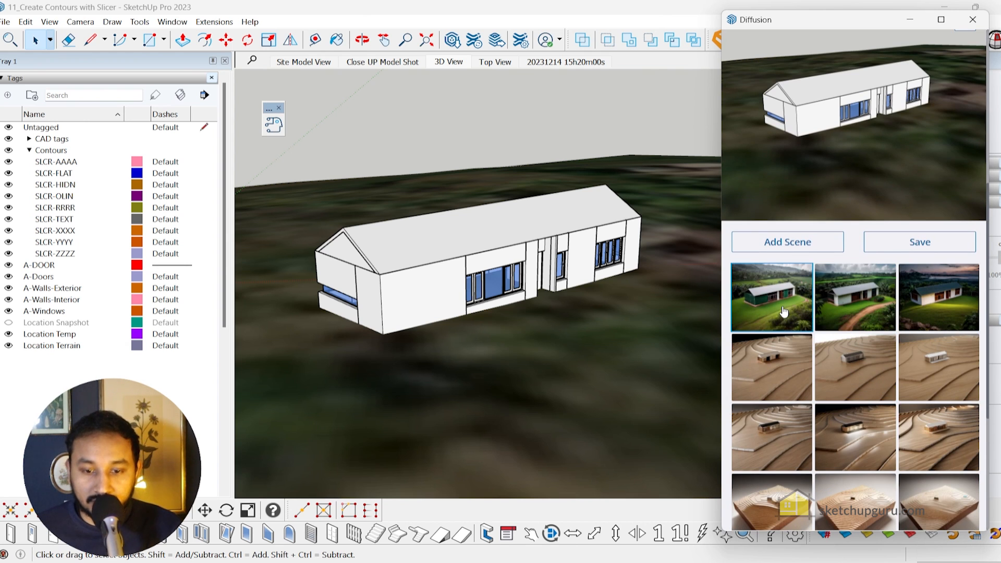
pyautogui.click(784, 311)
pyautogui.scroll(2, 818, 354)
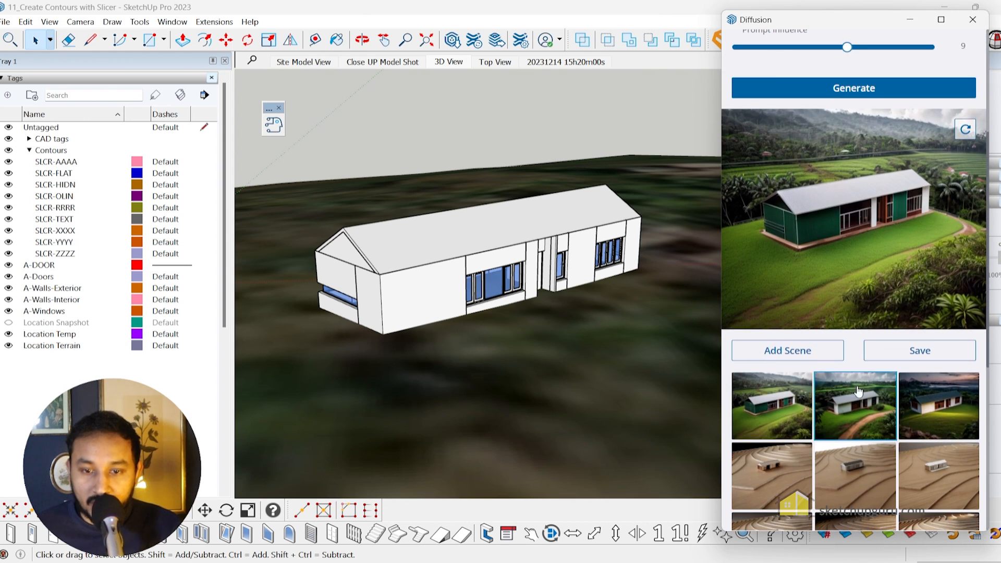
pyautogui.click(852, 419)
pyautogui.click(929, 416)
pyautogui.click(785, 415)
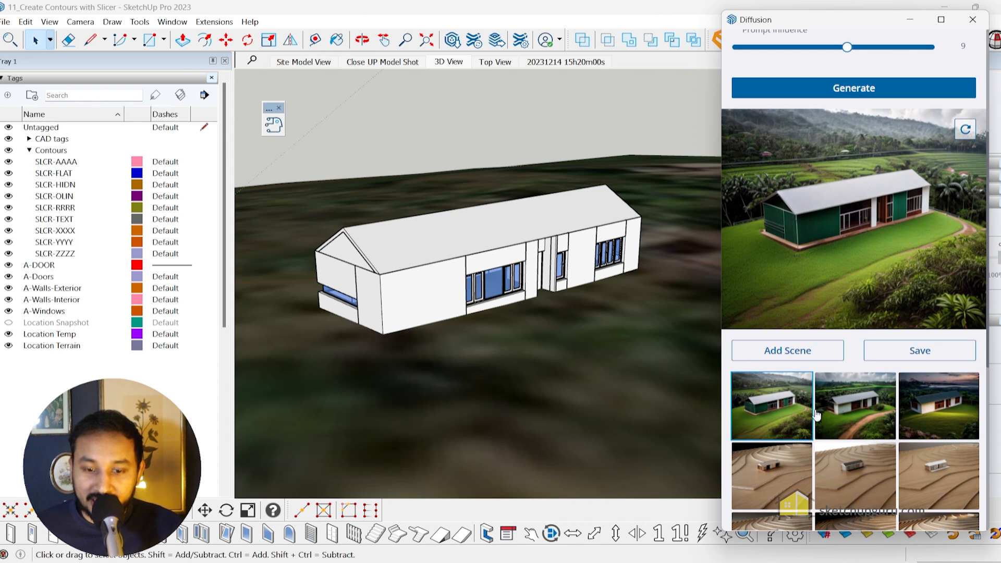
pyautogui.click(893, 399)
pyautogui.click(908, 350)
pyautogui.click(920, 406)
pyautogui.click(919, 351)
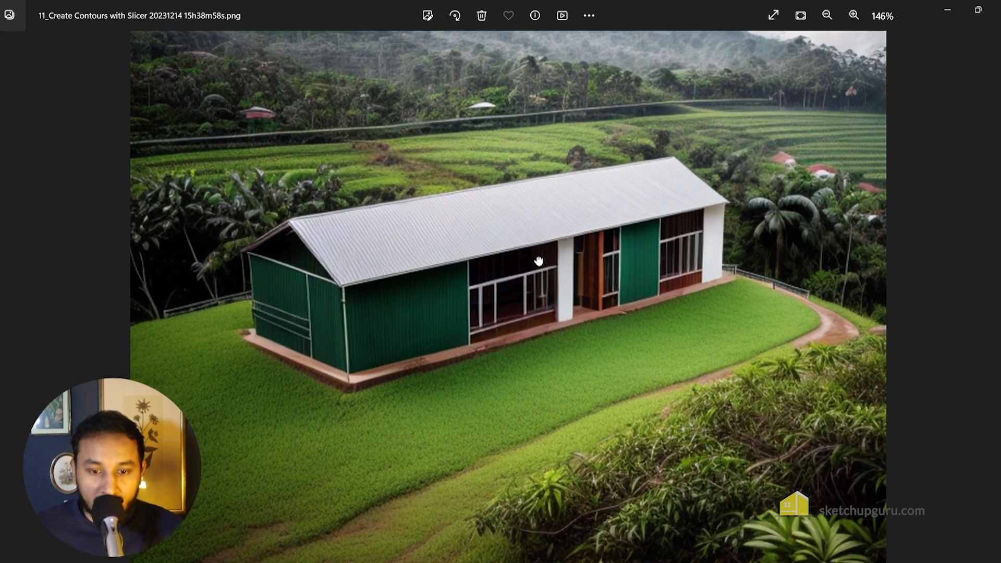
# - In the image viewer, examine the saved exterior renders up close, comparing the building, roof, lawn and background vegetation
pyautogui.scroll(-2, 464, 296)
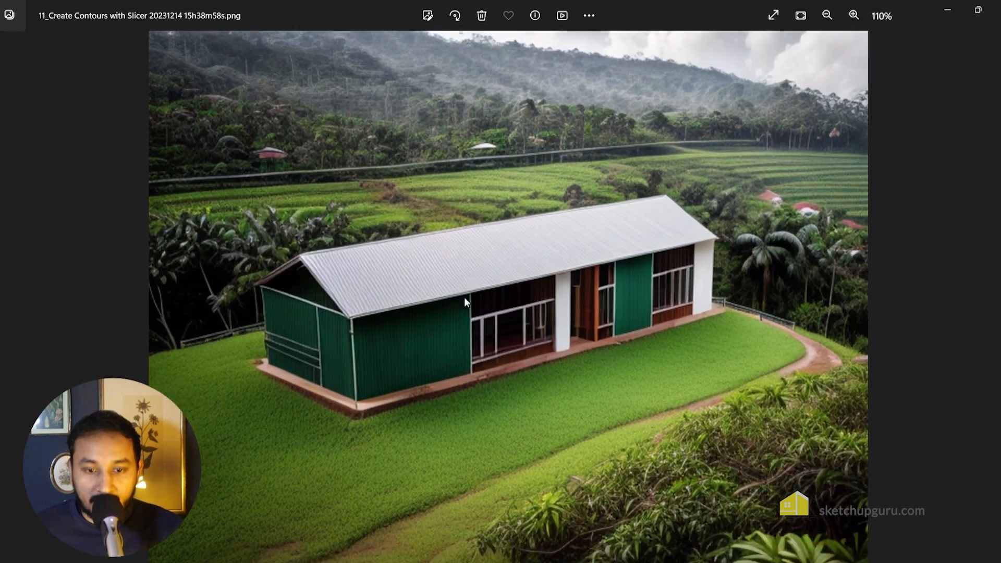
pyautogui.press('Right')
pyautogui.scroll(2, 508, 350)
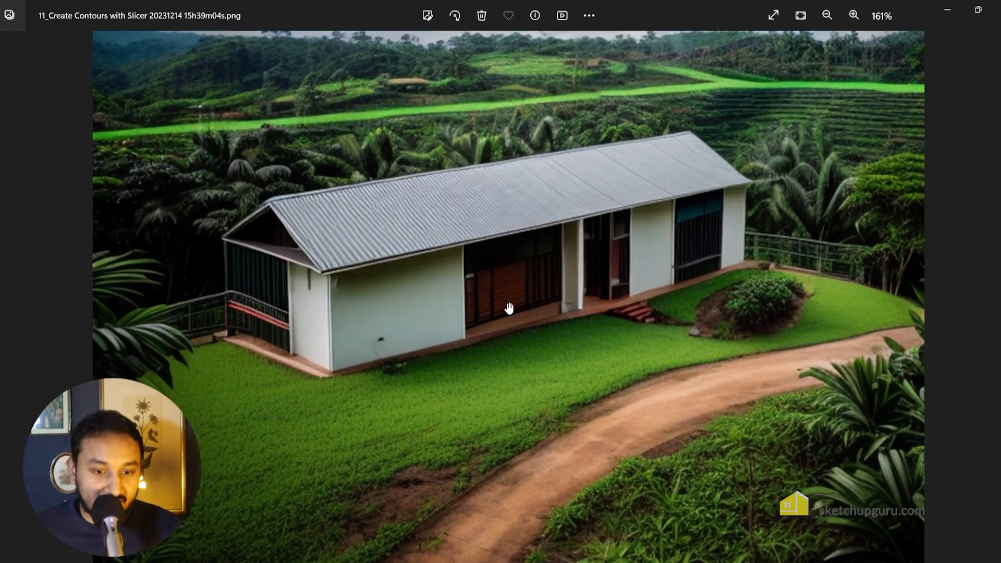
pyautogui.scroll(-2, 441, 275)
pyautogui.press('Right')
pyautogui.press('Left')
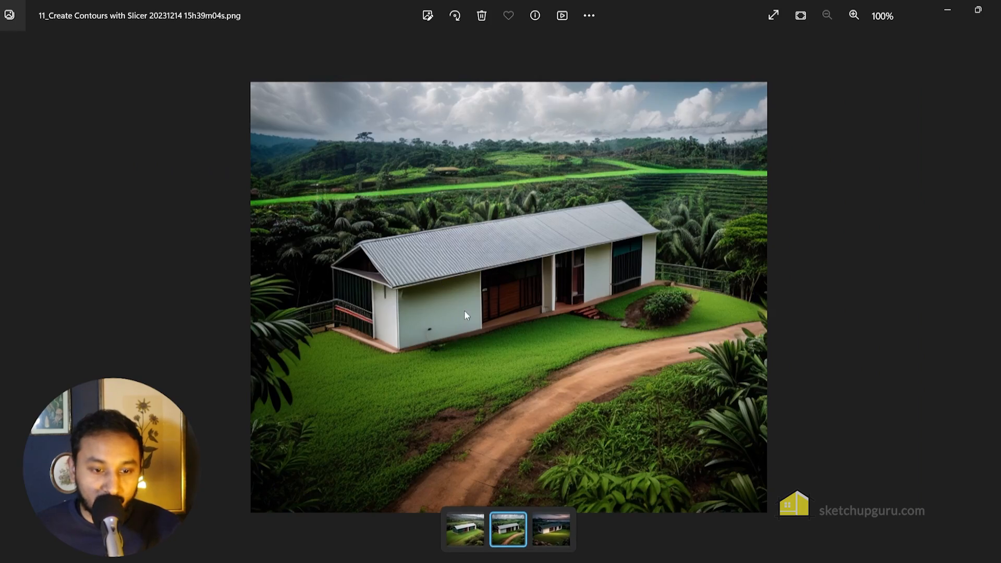
pyautogui.scroll(4, 474, 311)
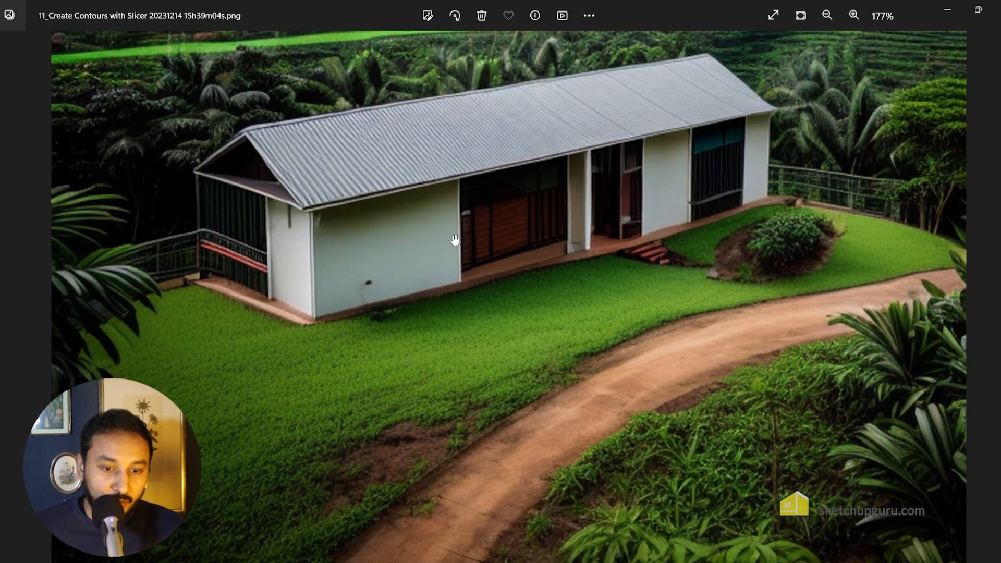
pyautogui.moveTo(455, 239); pyautogui.dragTo(419, 334)
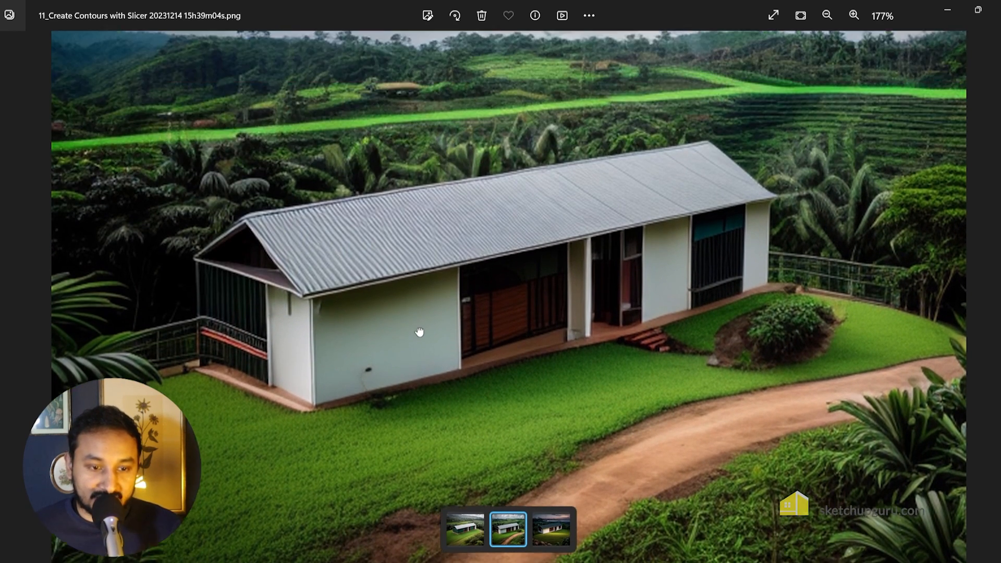
pyautogui.scroll(-4, 509, 281)
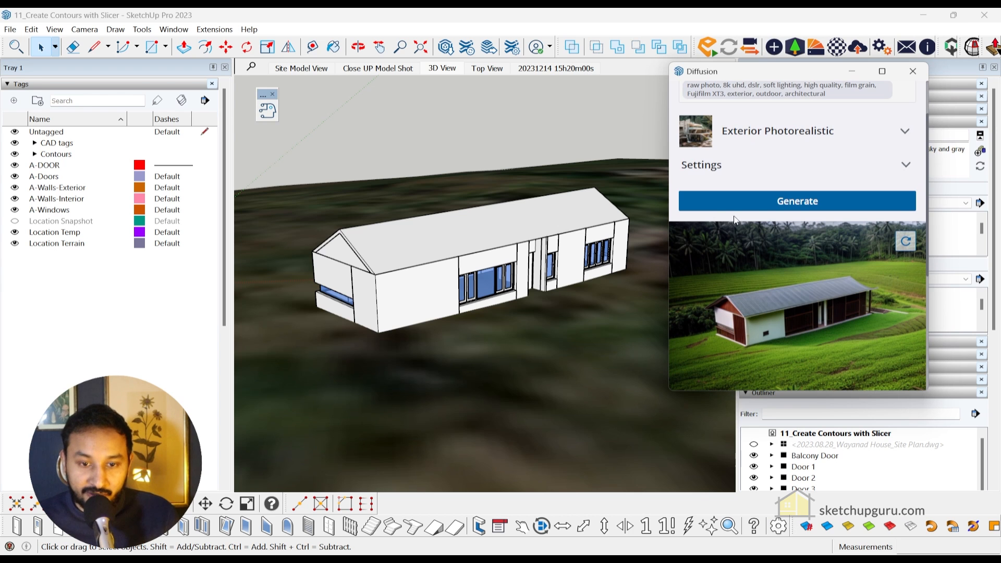
# - Back in SketchUp, lengthen the Diffusion window to show the prompt and the whole generated image together
pyautogui.scroll(2, 736, 219)
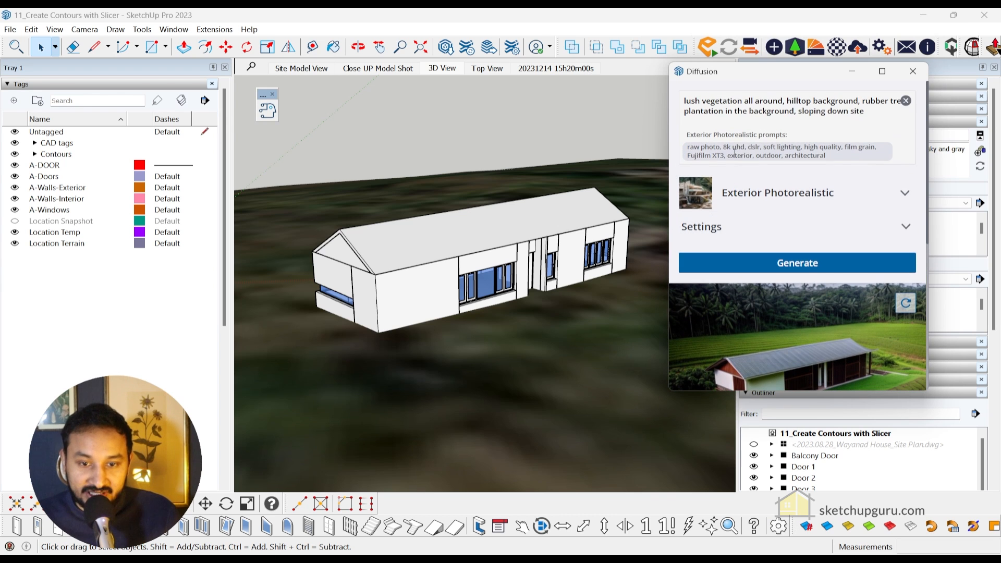
pyautogui.moveTo(702, 392); pyautogui.dragTo(704, 552)
pyautogui.scroll(-4, 816, 295)
pyautogui.scroll(4, 803, 336)
pyautogui.scroll(-3, 803, 263)
pyautogui.scroll(3, 796, 283)
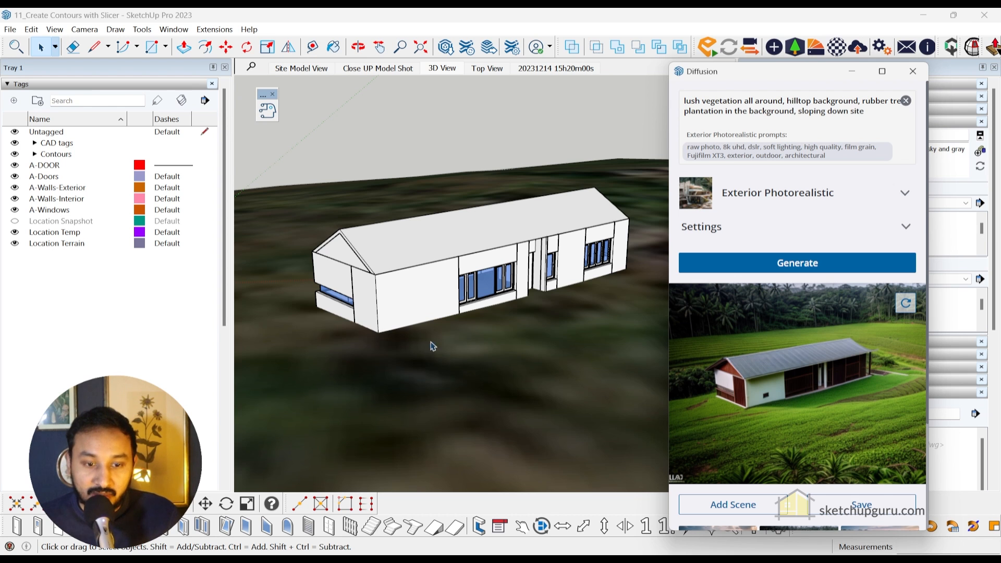
# - Move the Diffusion window aside and add the brown-walled exterior render to the model as a scene
pyautogui.moveTo(754, 80); pyautogui.dragTo(766, 62)
pyautogui.scroll(-3, 827, 286)
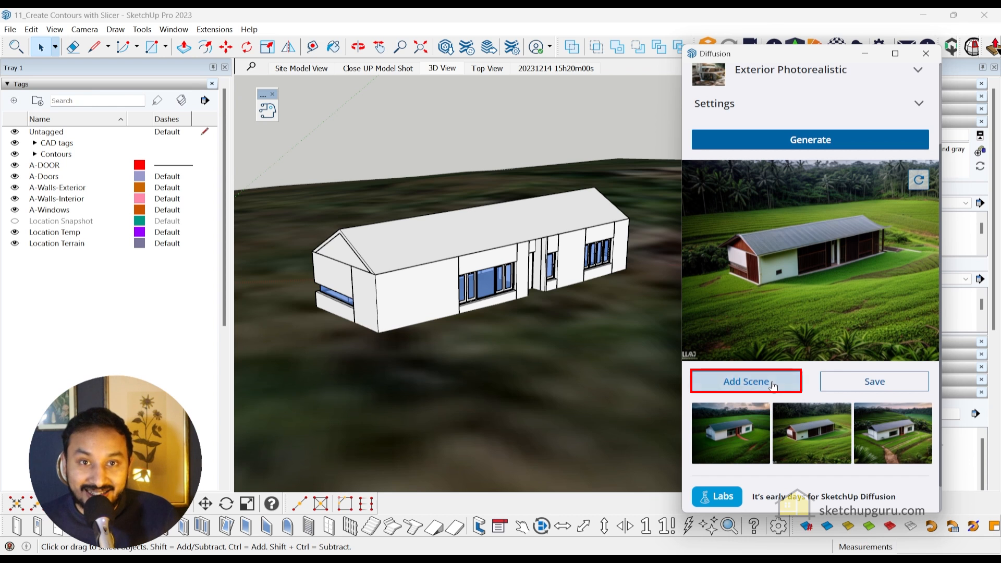
pyautogui.click(775, 385)
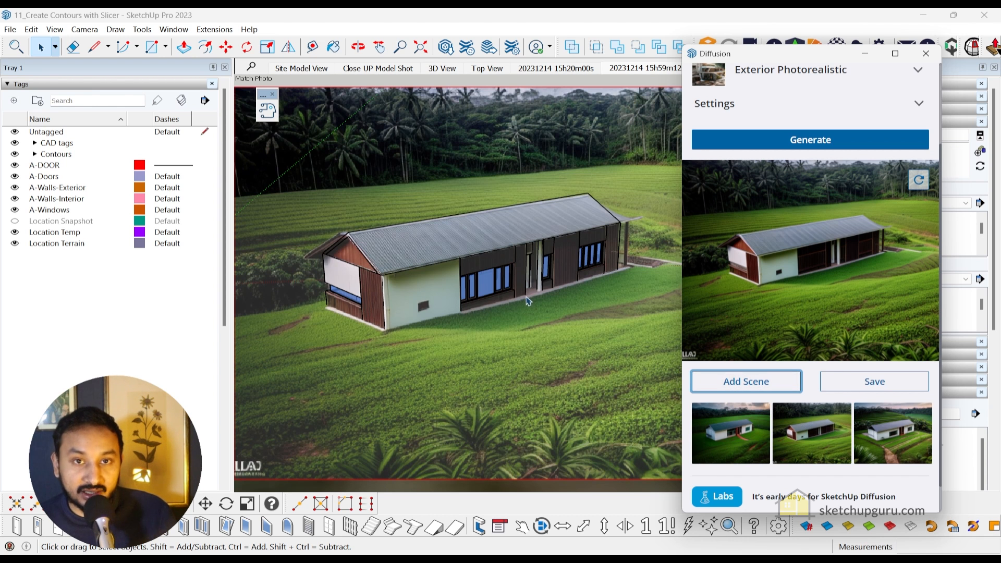
# - Open the building's wall group over the matched photo and check how the model geometry lines up with the render
pyautogui.click(438, 306)
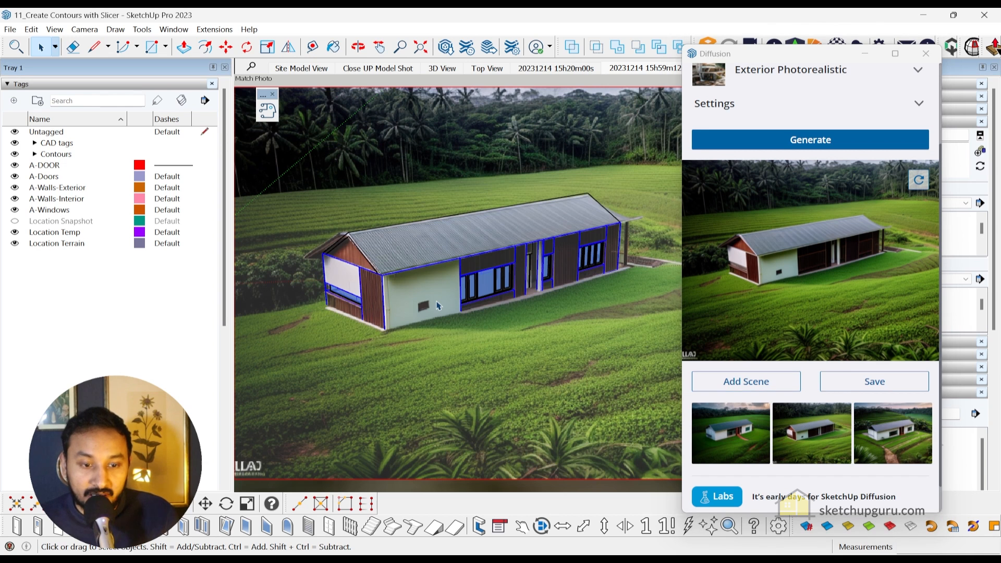
pyautogui.doubleClick(439, 302)
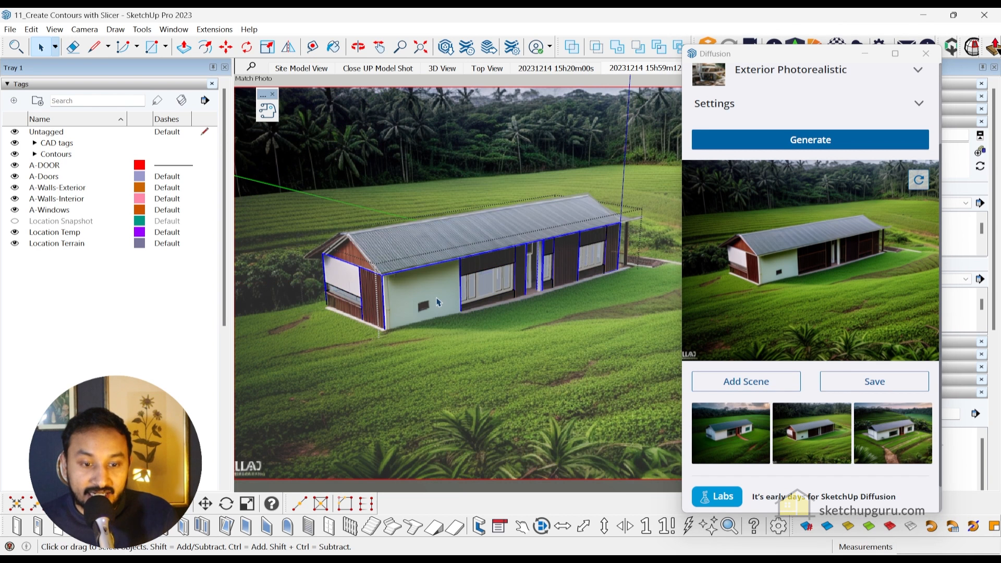
pyautogui.click(438, 303)
pyautogui.click(475, 280)
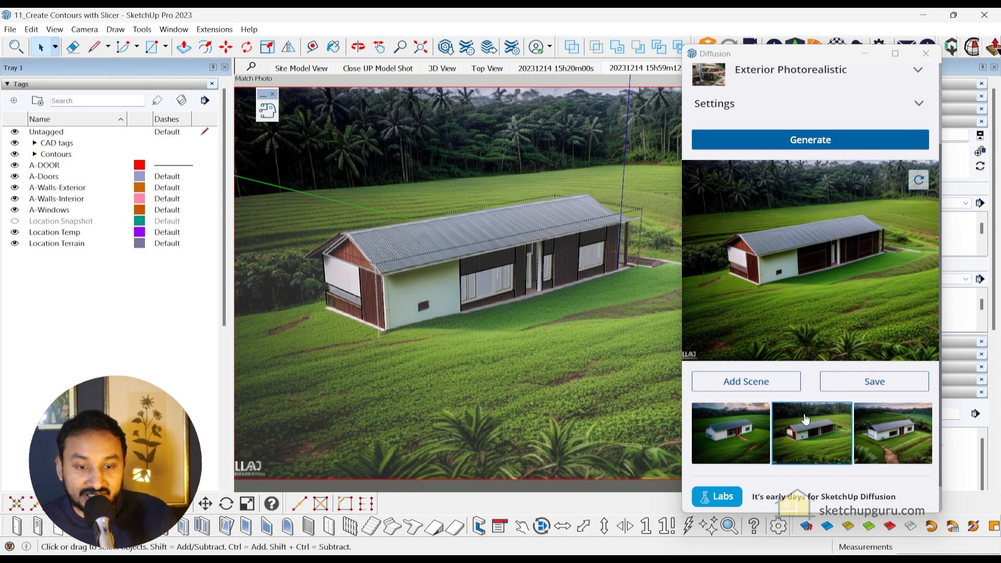
# - Select the third generated image, the white-walled house with a garden path, and add it as a scene
pyautogui.click(877, 449)
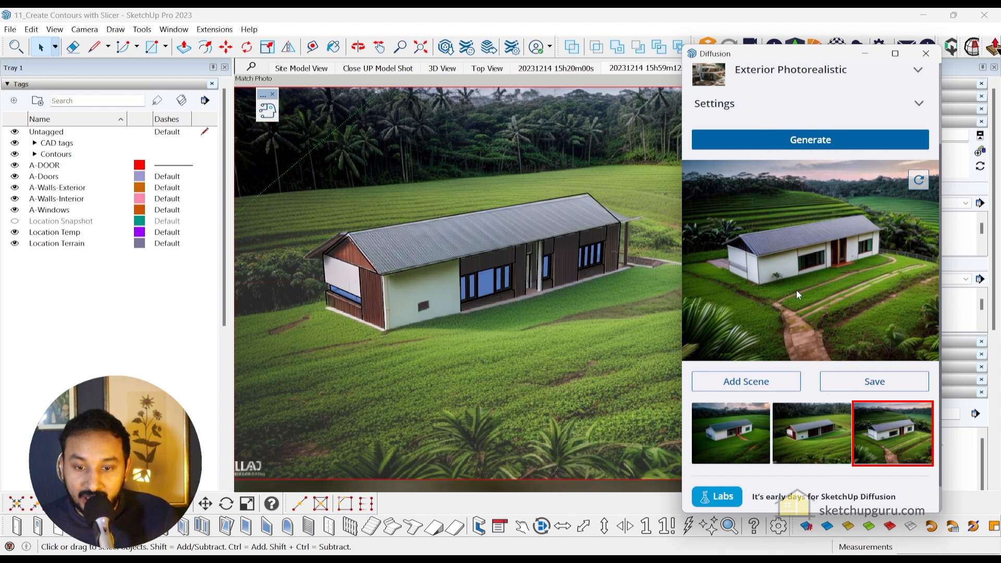
pyautogui.click(762, 392)
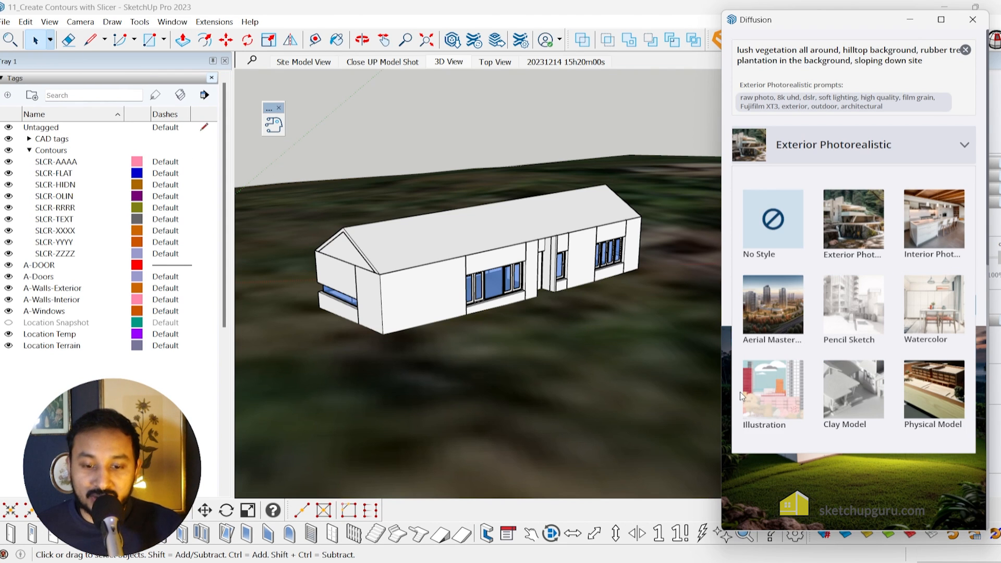
# - Change the Diffusion style to Illustration and generate new images with the same prompt and settings
pyautogui.click(766, 393)
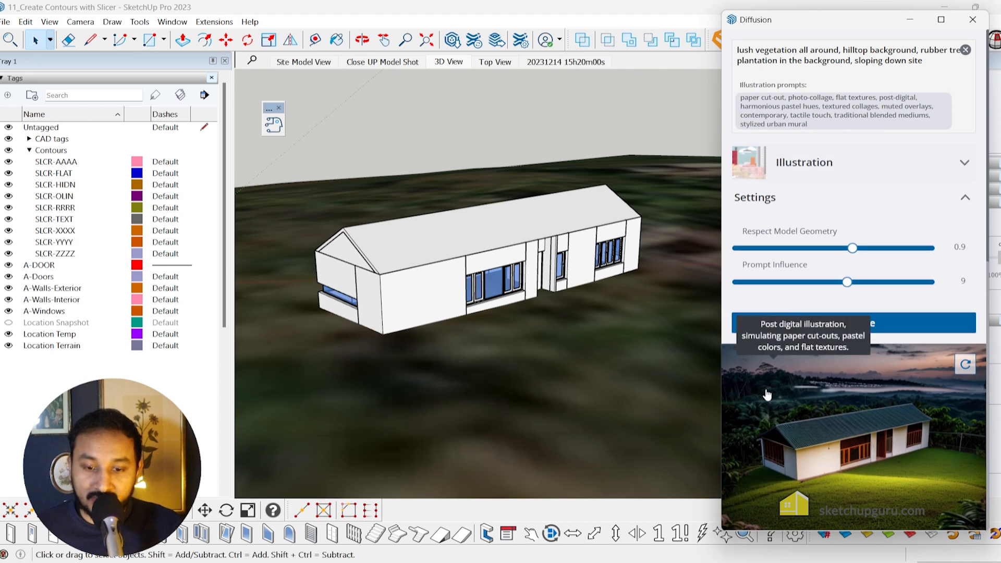
pyautogui.click(846, 324)
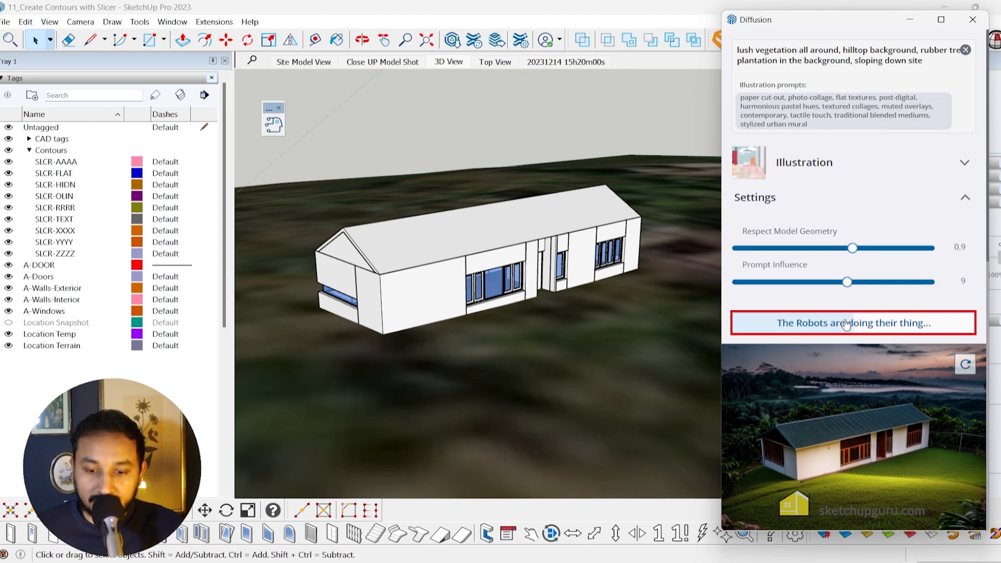
pyautogui.scroll(-2, 877, 325)
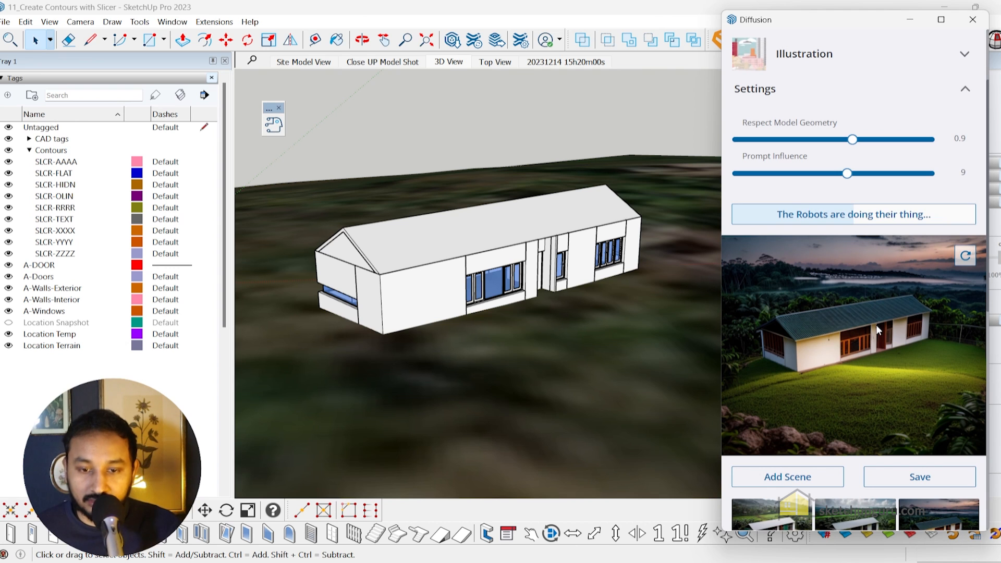
pyautogui.scroll(-2, 871, 327)
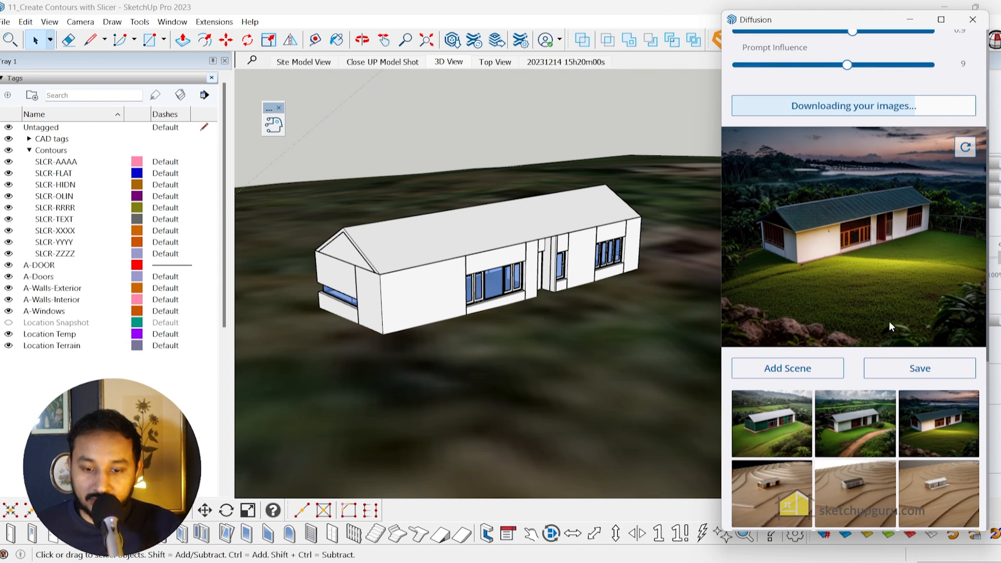
# - Preview each of the three Illustration-style images and compare their colours and landscaping
pyautogui.click(795, 438)
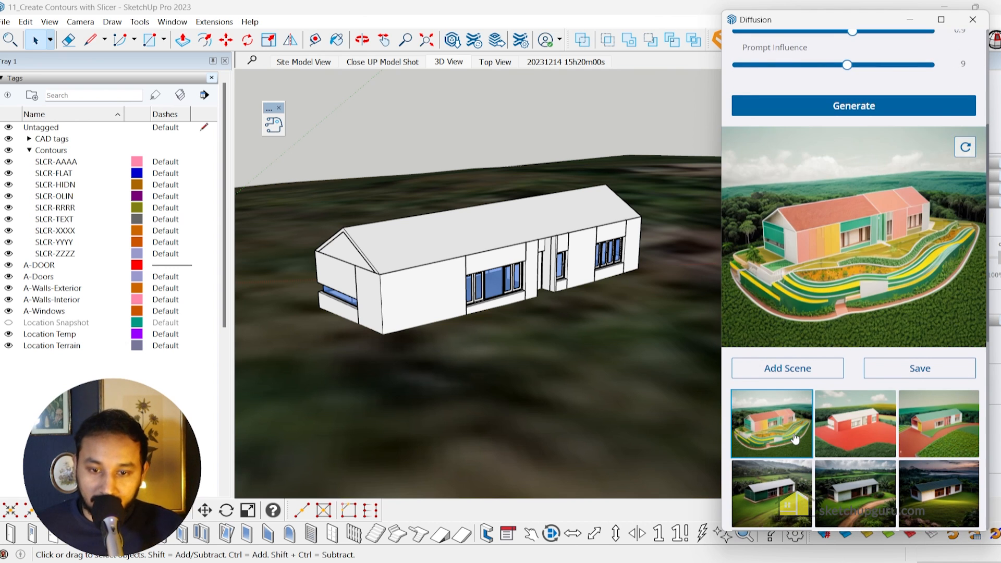
pyautogui.click(840, 436)
pyautogui.click(926, 431)
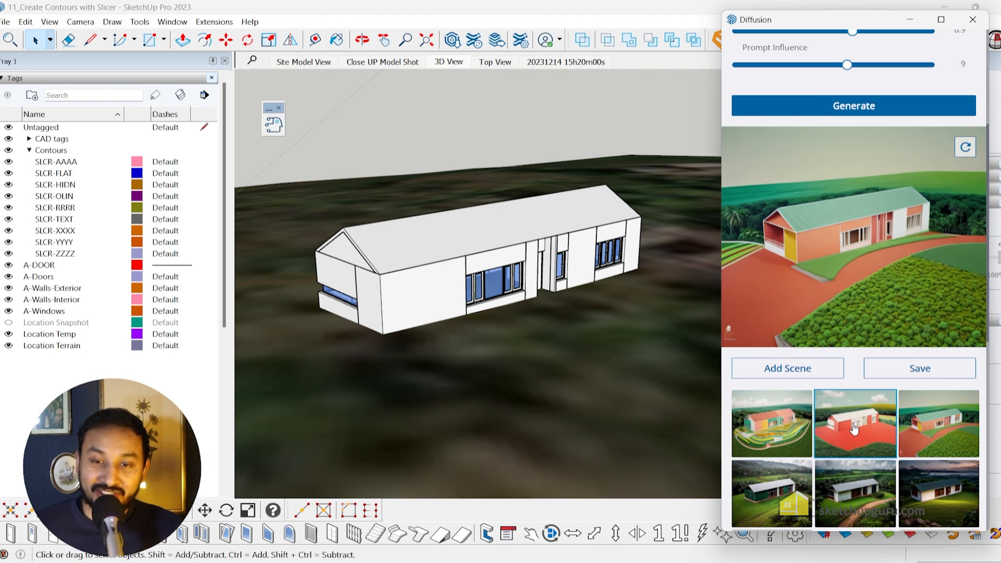
pyautogui.click(854, 428)
pyautogui.click(780, 430)
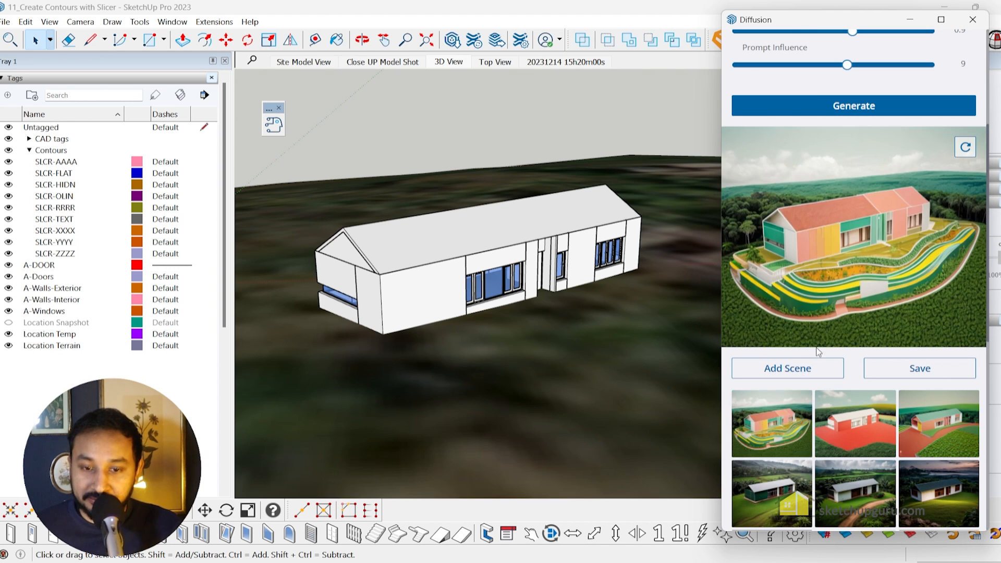
pyautogui.scroll(4, 803, 365)
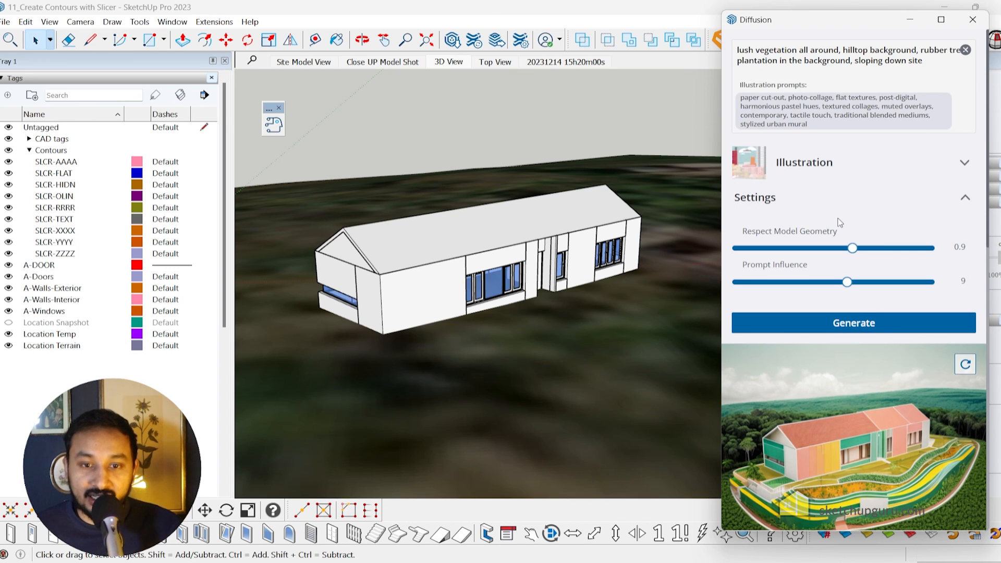
# - Close Diffusion for the building model and launch it in the Cinematic Render living-room model
pyautogui.click(977, 23)
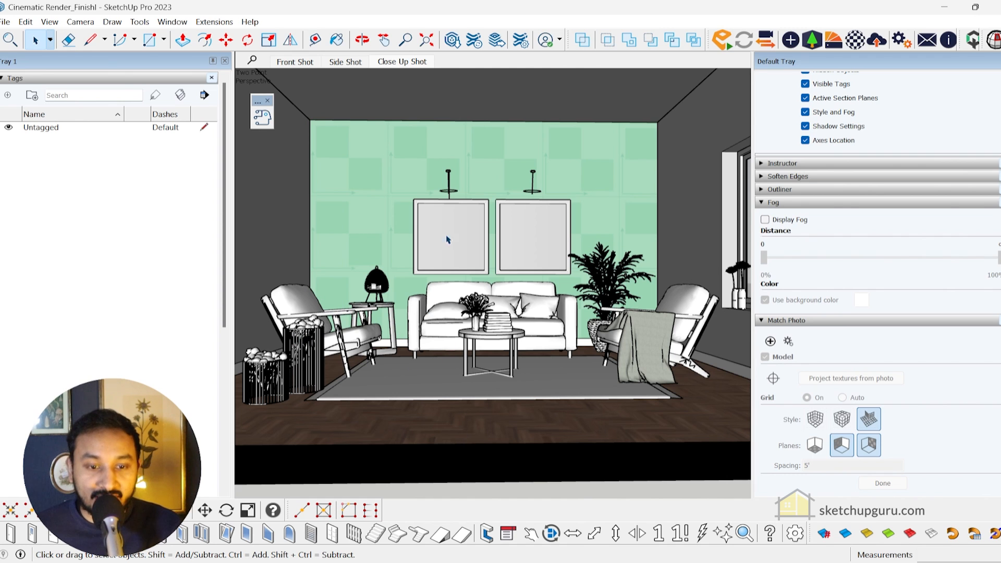
pyautogui.click(263, 118)
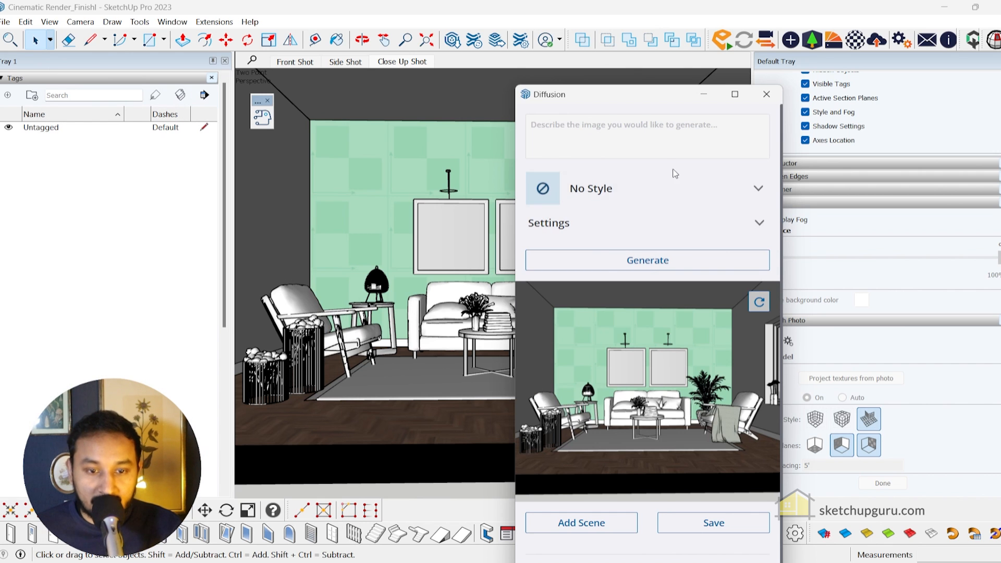
# - Choose the Interior Photorealistic style and enter the prompt "scandinavian style, calm vibes, cat in foreground, pastel colors," for the living-room view
pyautogui.click(668, 189)
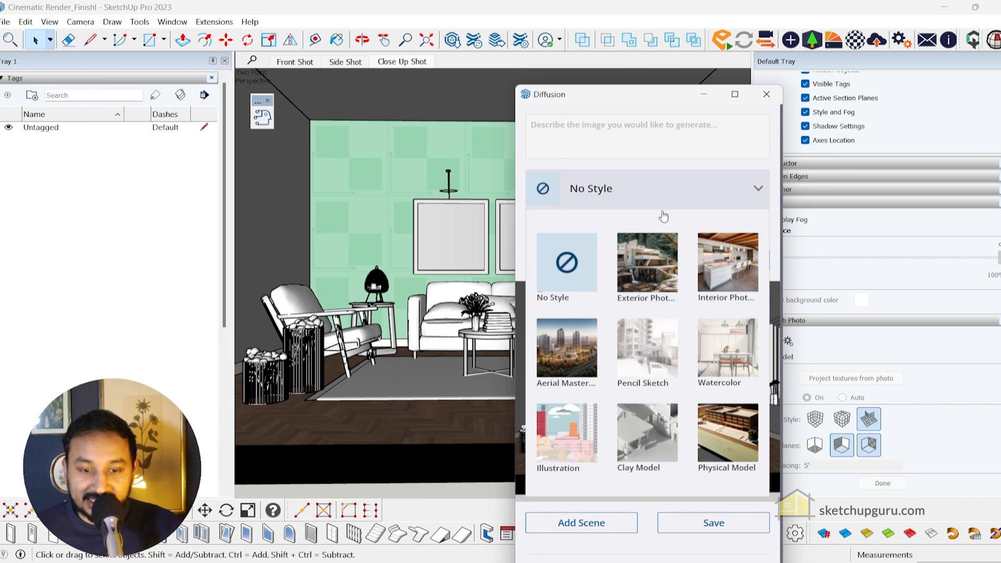
pyautogui.click(736, 267)
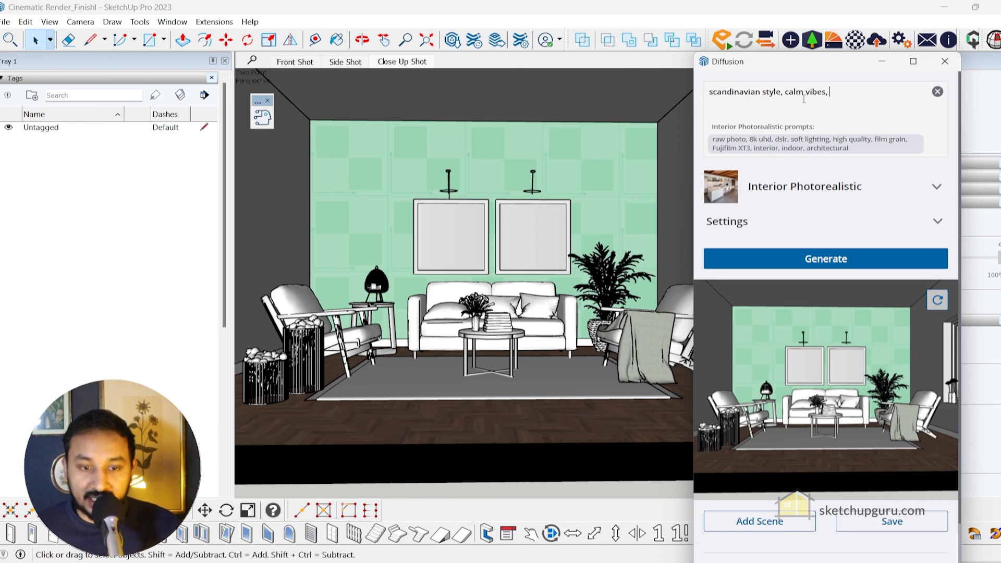
pyautogui.write('t in foreground, pastel colors,')
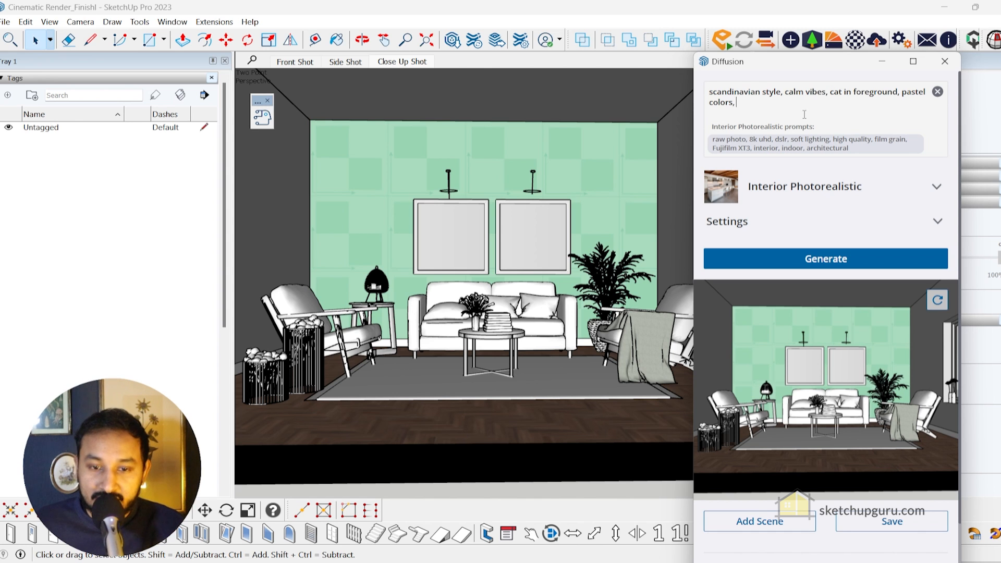
pyautogui.scroll(-2, 829, 303)
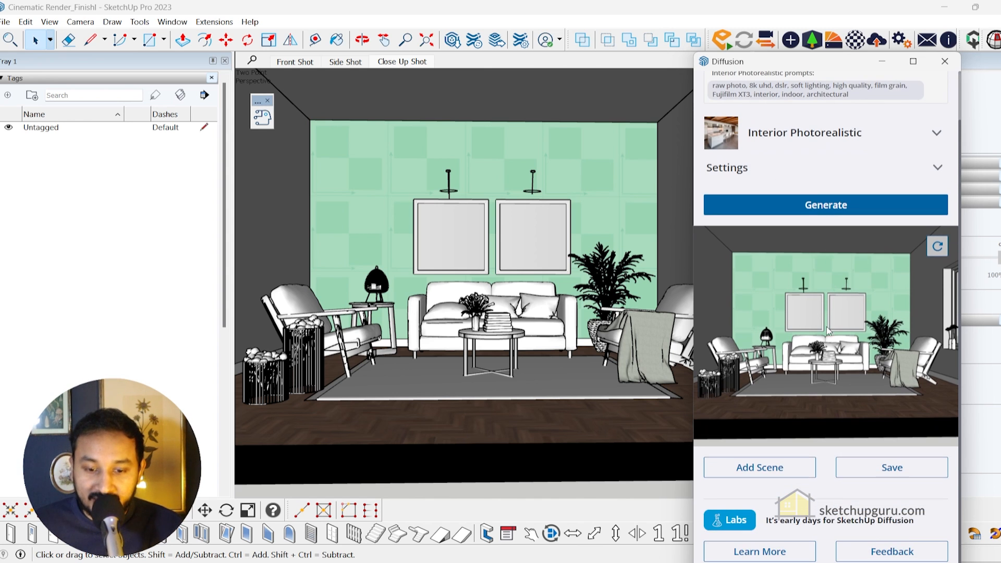
pyautogui.scroll(2, 851, 252)
# - Lower Respect Model Geometry to 0.2 and generate images of the living room
pyautogui.click(809, 222)
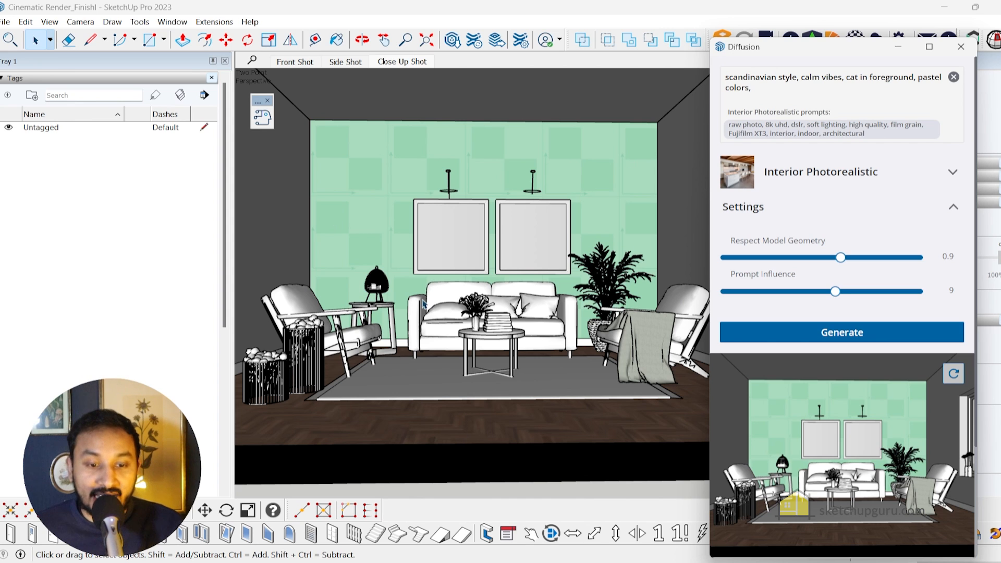
pyautogui.moveTo(840, 258); pyautogui.dragTo(751, 257)
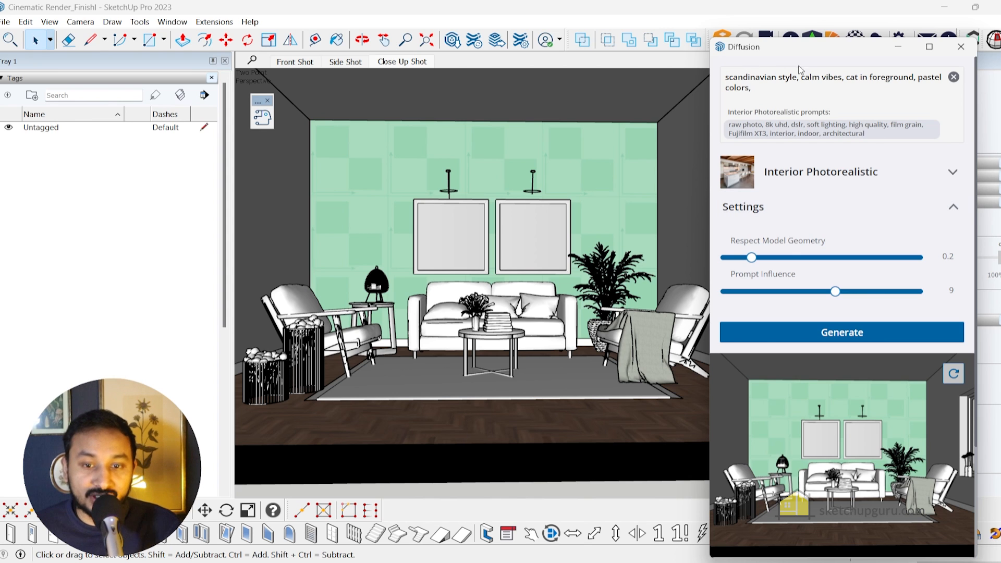
pyautogui.click(835, 340)
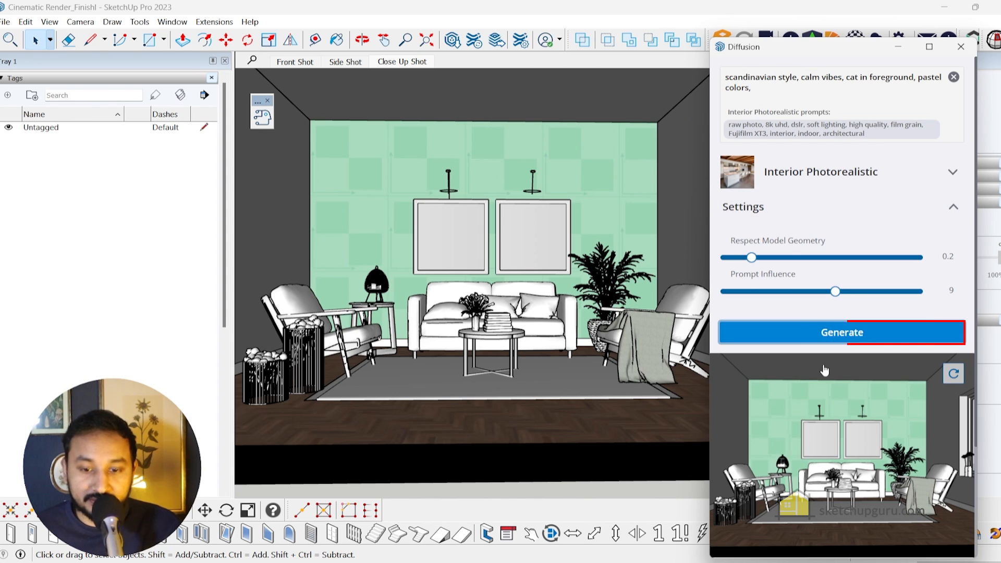
pyautogui.scroll(-3, 826, 372)
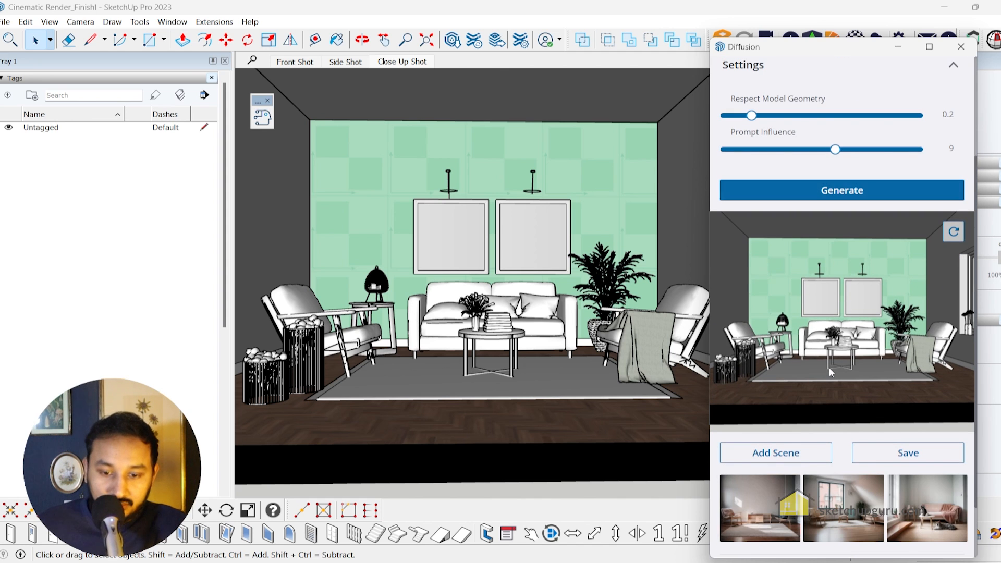
# - Preview the three images generated with low model geometry and compare their room layout, furniture and cats
pyautogui.click(764, 521)
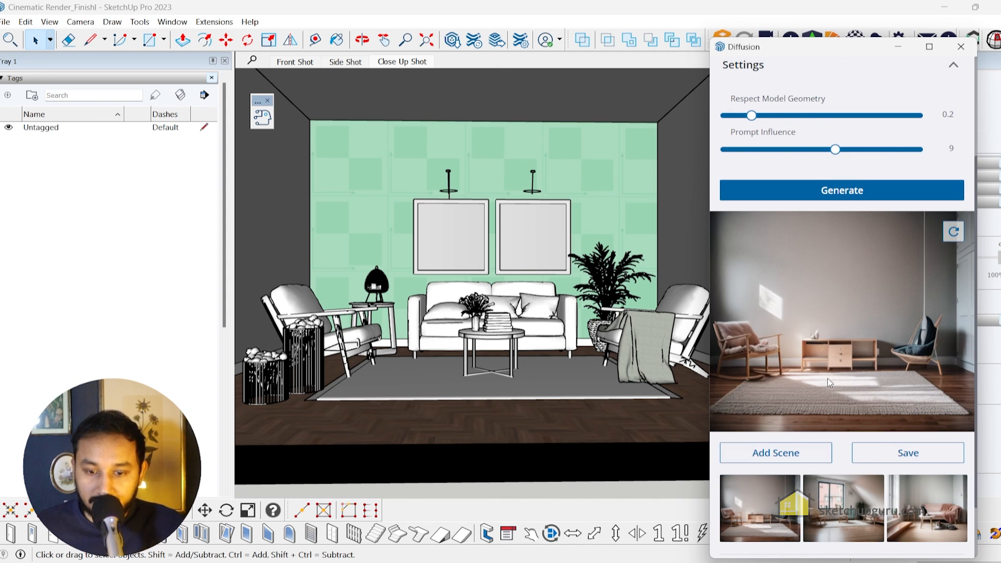
pyautogui.click(850, 519)
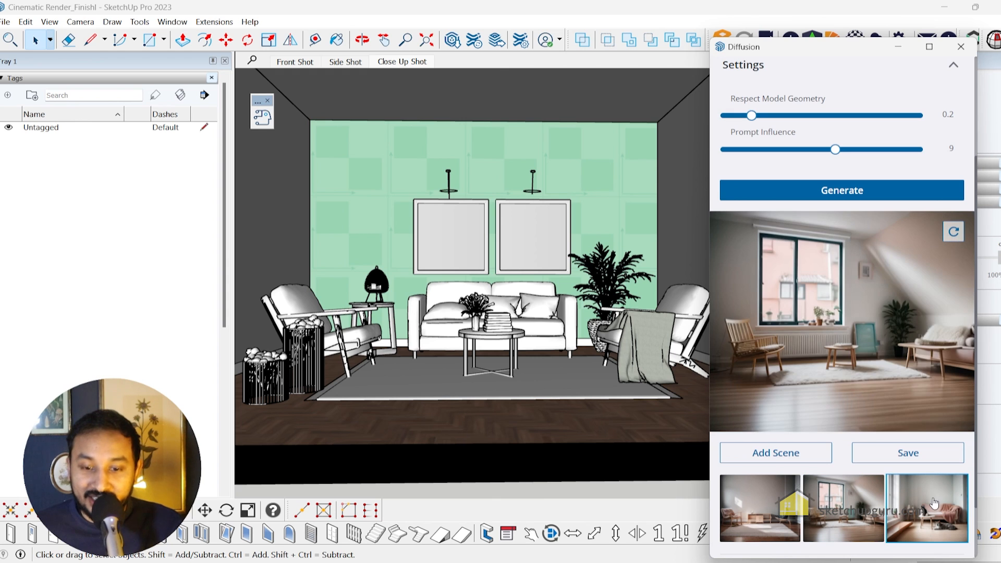
pyautogui.click(934, 502)
pyautogui.click(862, 505)
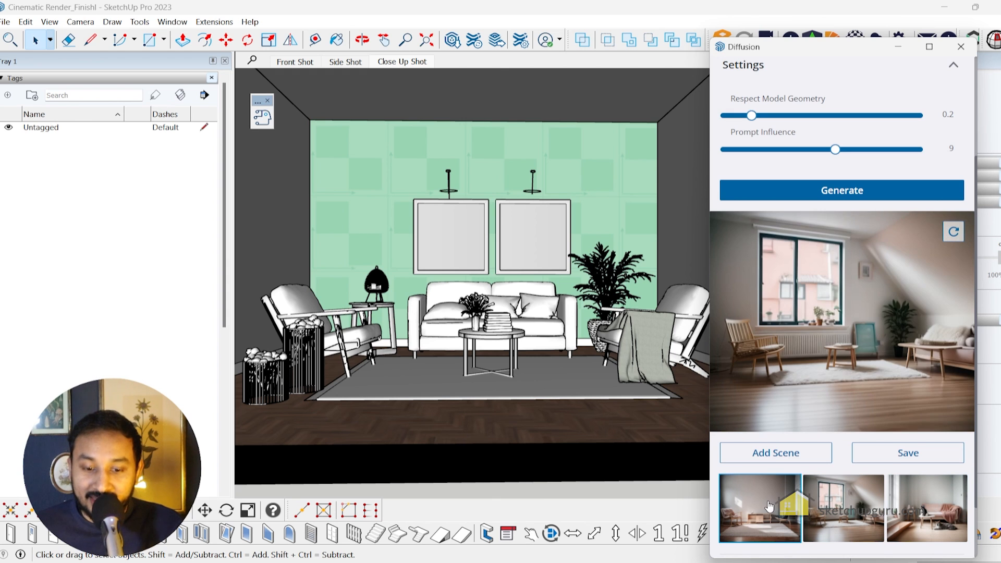
pyautogui.click(770, 507)
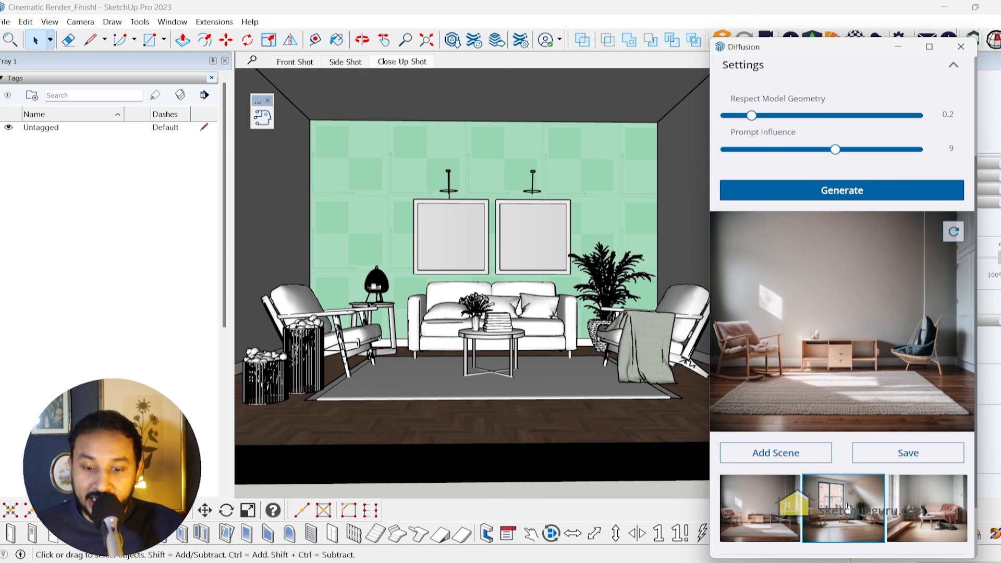
pyautogui.click(907, 501)
pyautogui.click(919, 500)
pyautogui.click(767, 507)
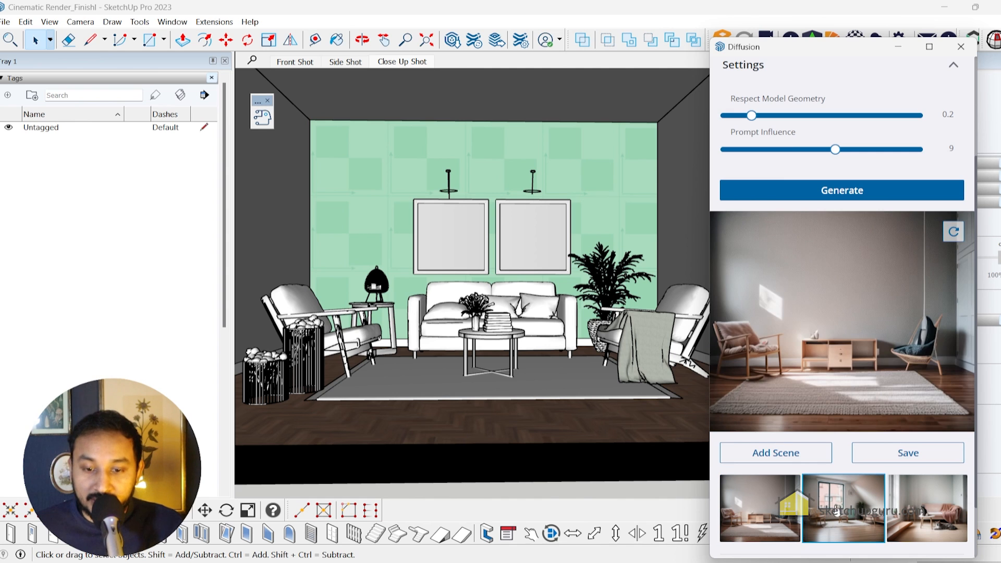
pyautogui.click(918, 507)
# - Raise Respect Model Geometry to 0.9 and generate new images with the same prompt and style
pyautogui.scroll(3, 782, 313)
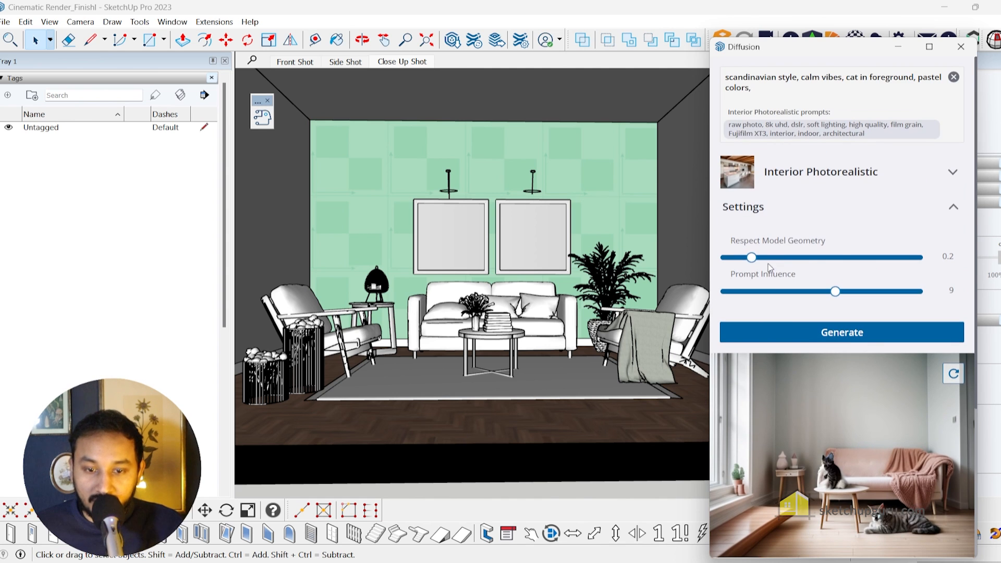
pyautogui.moveTo(753, 264); pyautogui.dragTo(841, 260)
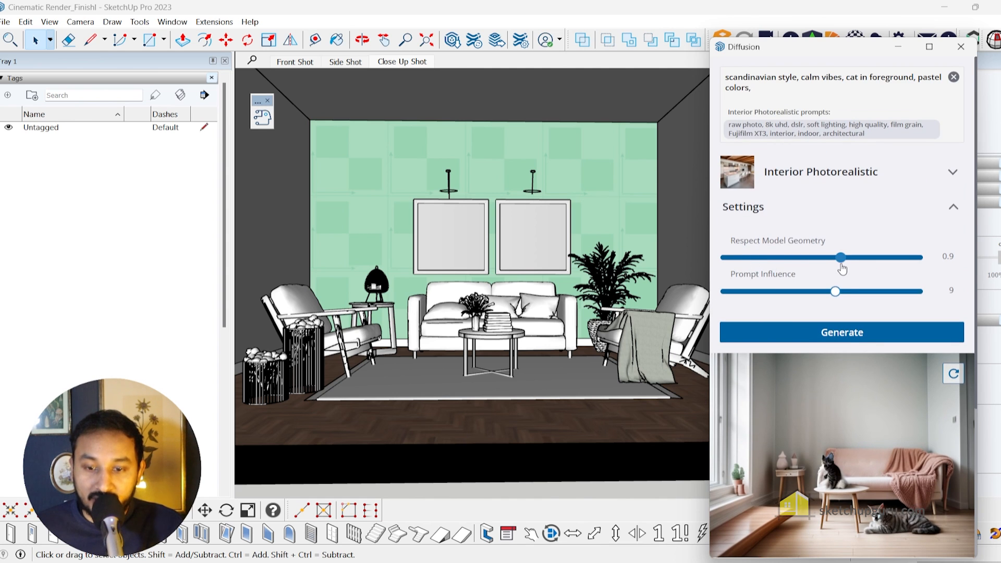
pyautogui.click(854, 339)
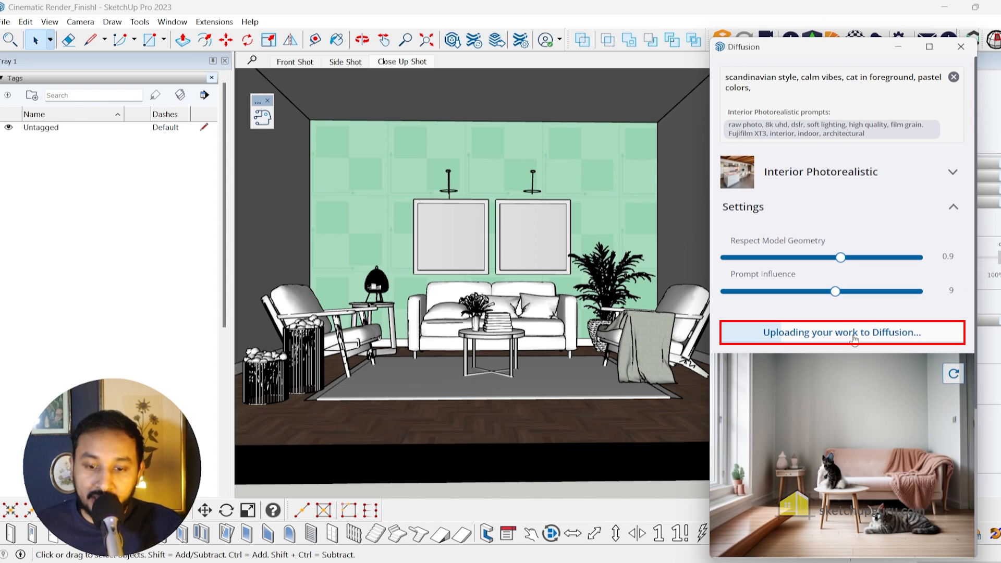
# - Preview the three newly generated living-room images and compare how closely their furniture and wall frames follow the model
pyautogui.scroll(-2, 864, 408)
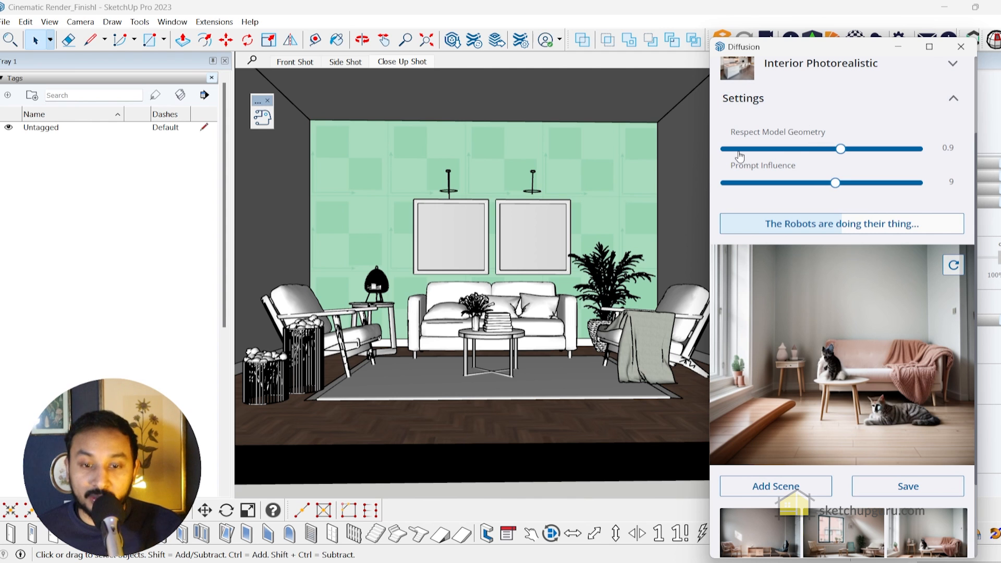
pyautogui.scroll(-2, 788, 243)
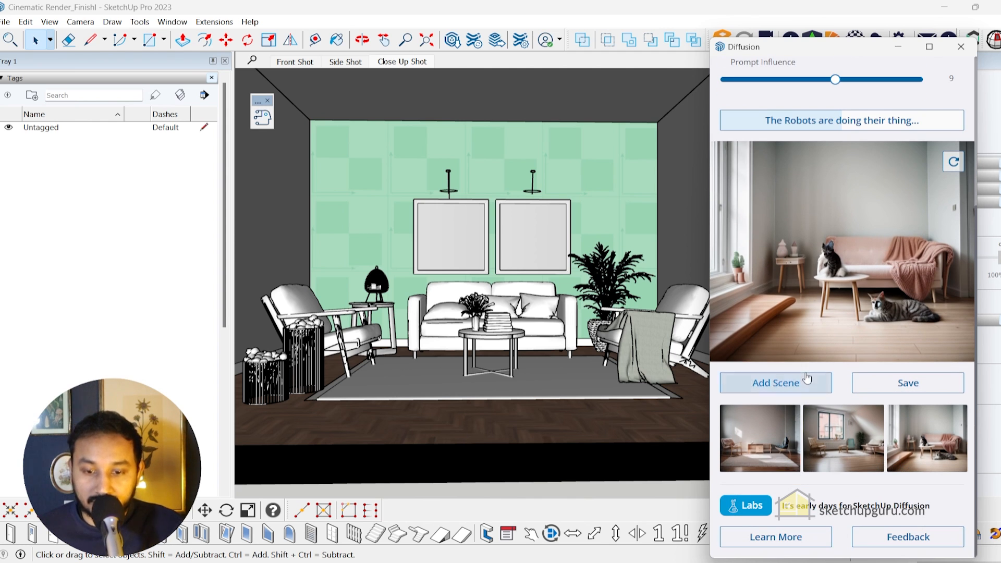
pyautogui.click(757, 438)
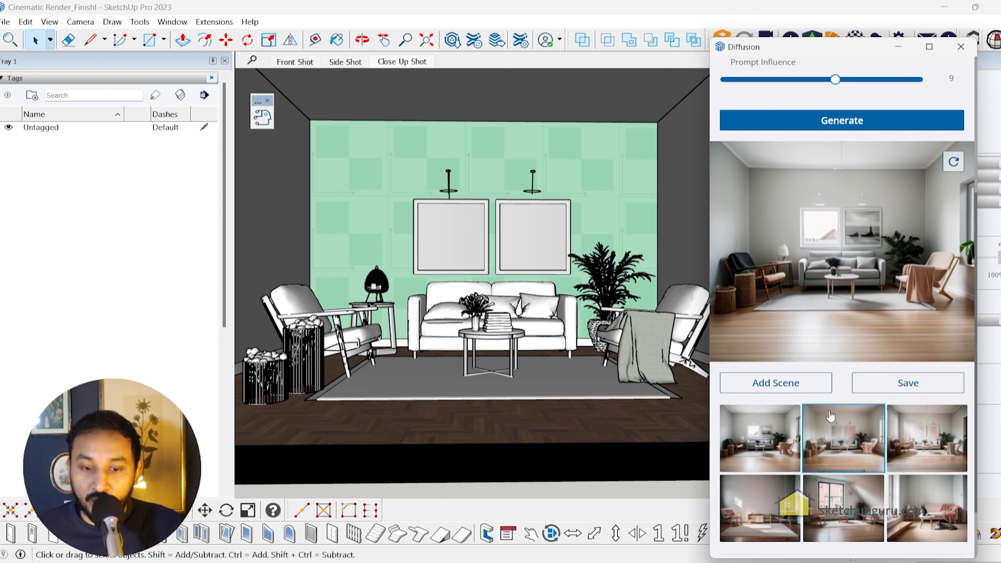
pyautogui.click(828, 443)
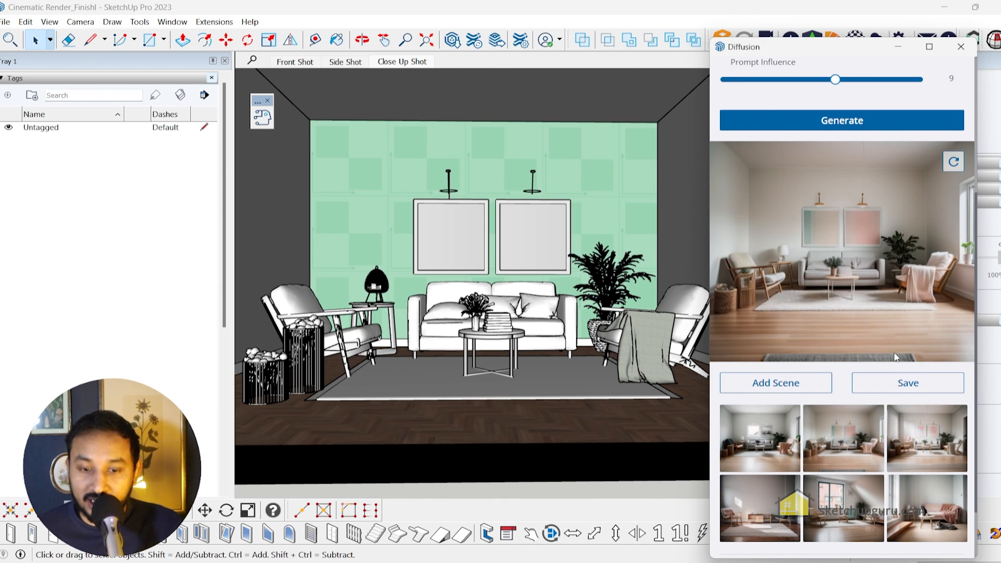
pyautogui.click(913, 459)
pyautogui.click(775, 449)
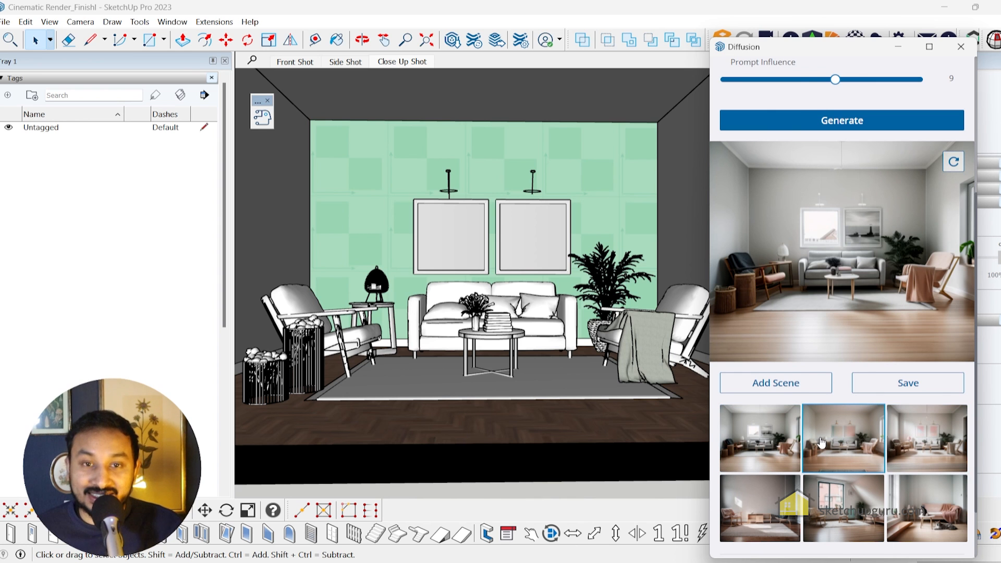
pyautogui.click(905, 450)
pyautogui.click(834, 444)
# - Select the first new image, the grey living room with a window above the sofa, and save it
pyautogui.click(741, 444)
pyautogui.click(886, 384)
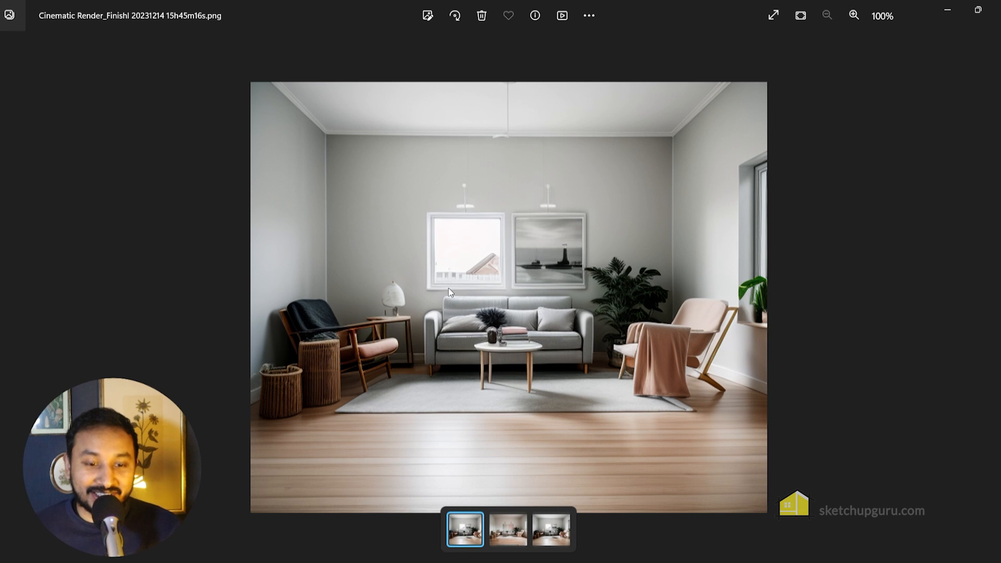
# - Examine the two saved living-room renders enlarged in the image viewer, checking wall frames, lamps and furniture, and return to the Diffusion window
pyautogui.scroll(3, 437, 264)
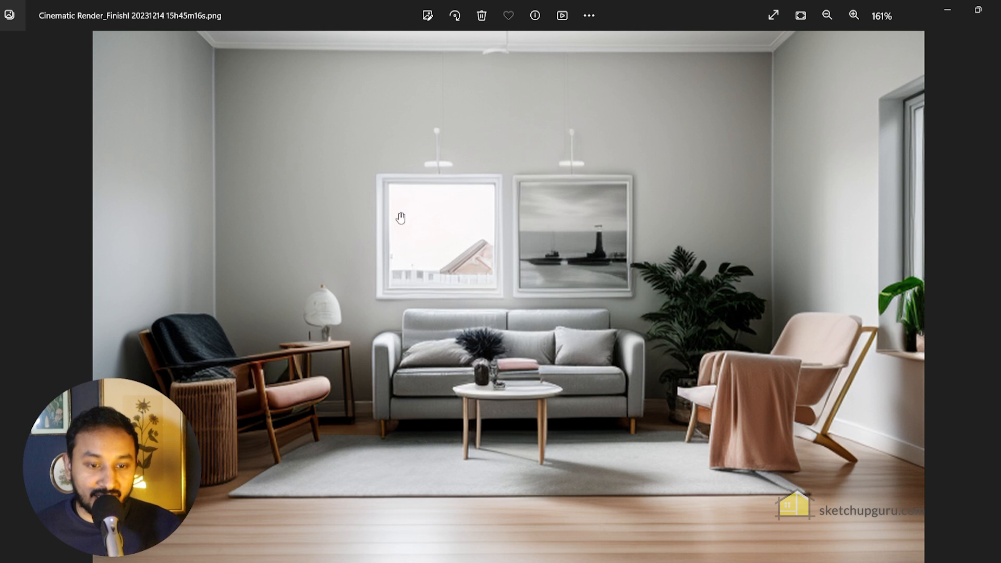
pyautogui.press('Right')
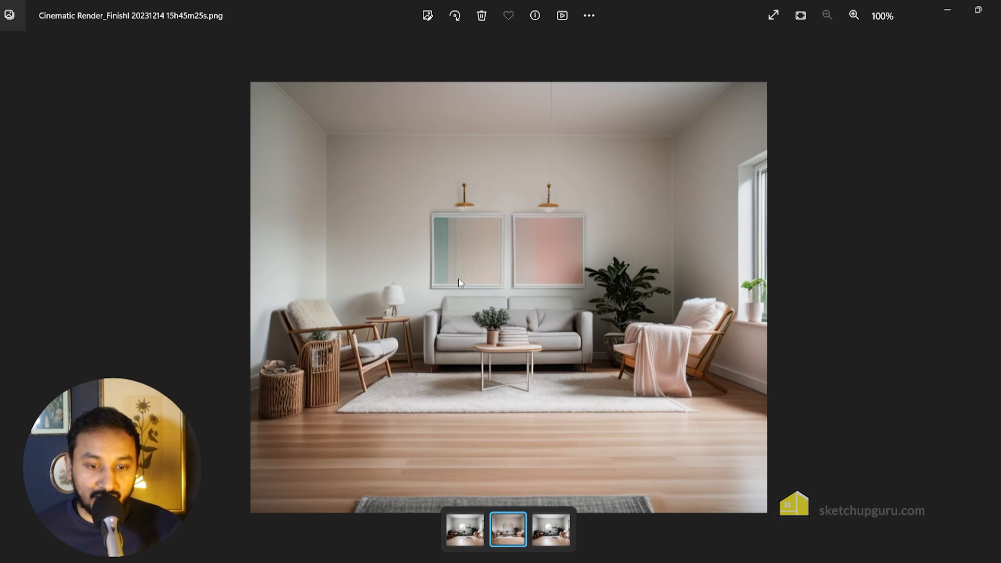
pyautogui.scroll(3, 455, 293)
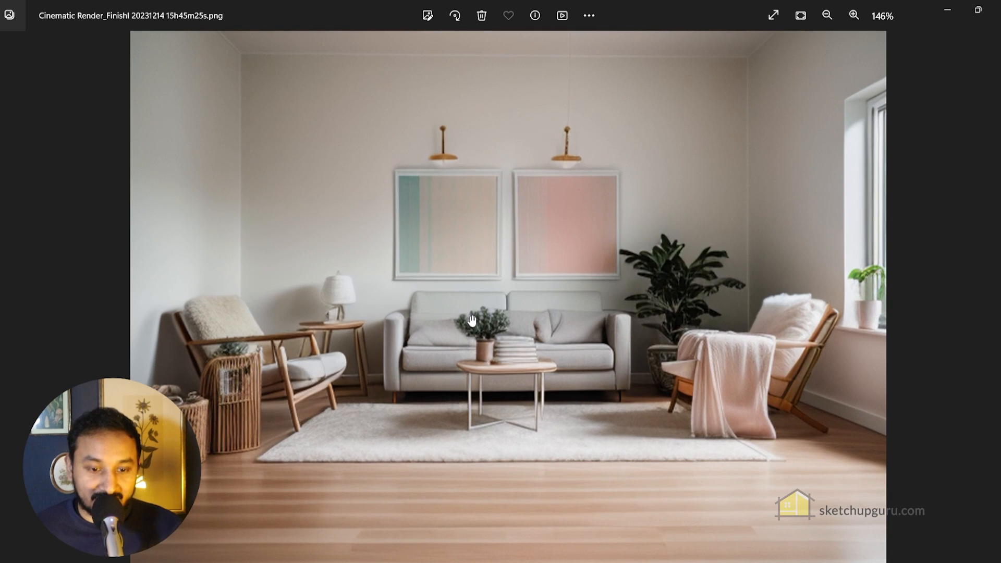
pyautogui.scroll(1, 473, 320)
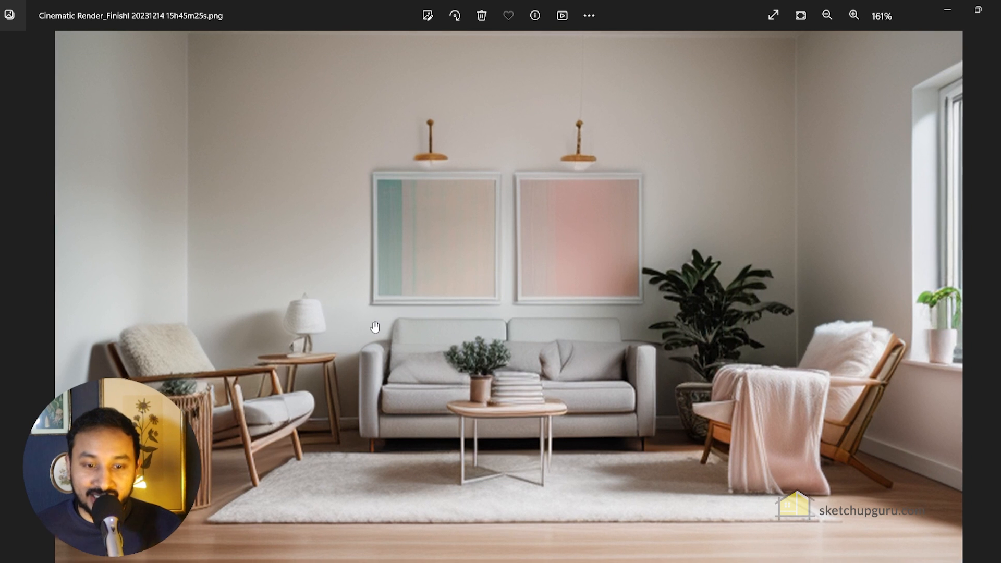
pyautogui.scroll(-1, 375, 327)
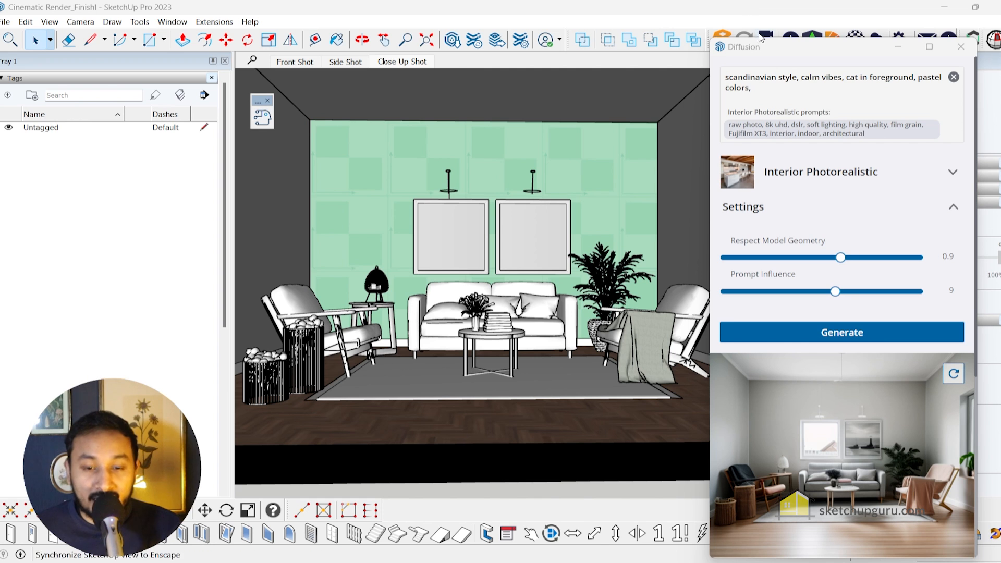
pyautogui.moveTo(764, 49); pyautogui.dragTo(759, 32)
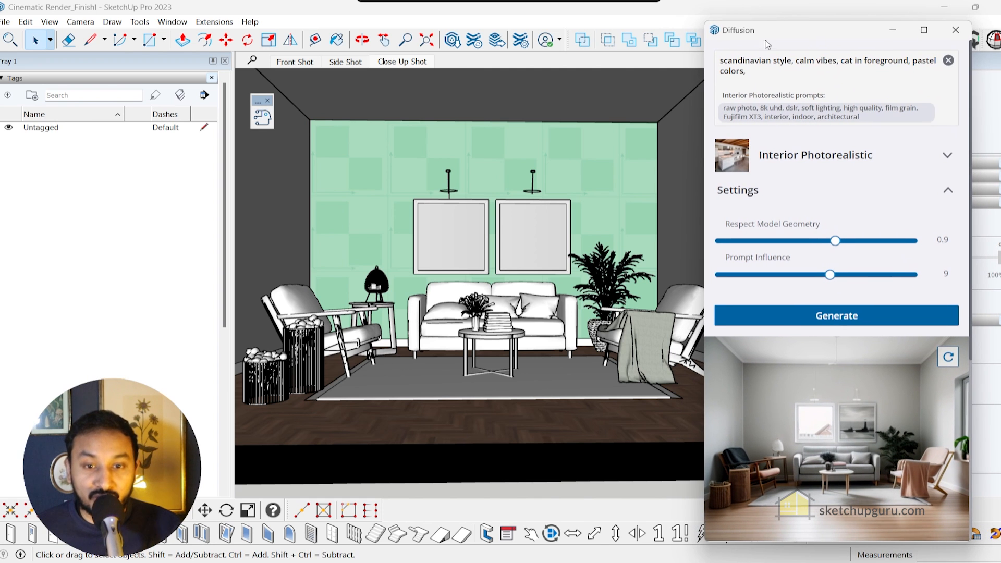